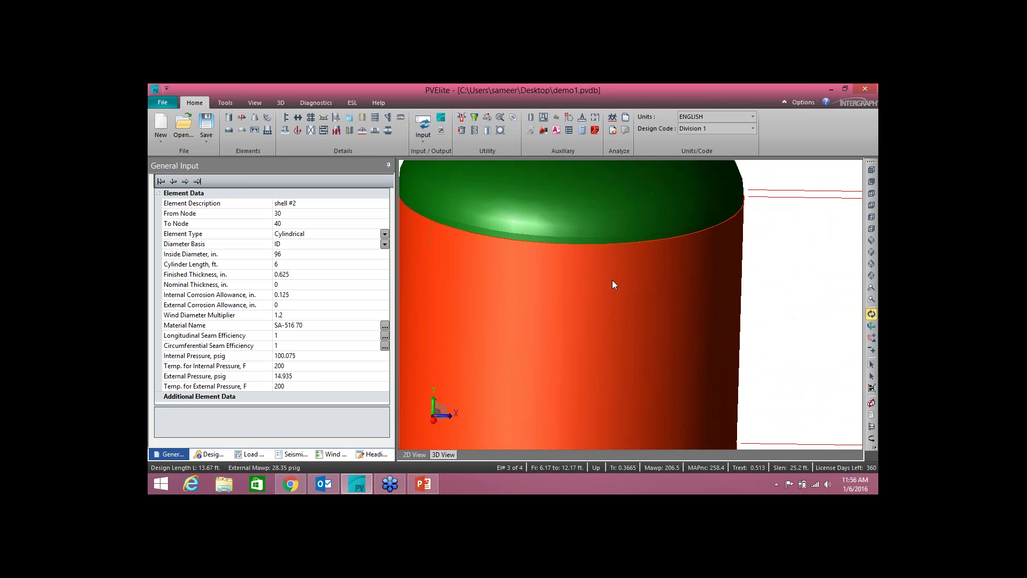
Add a 6 in. nozzle described as Noz N1 to shell #1.
scroll(598, 265, down, 2)
drag(597, 289, 613, 316)
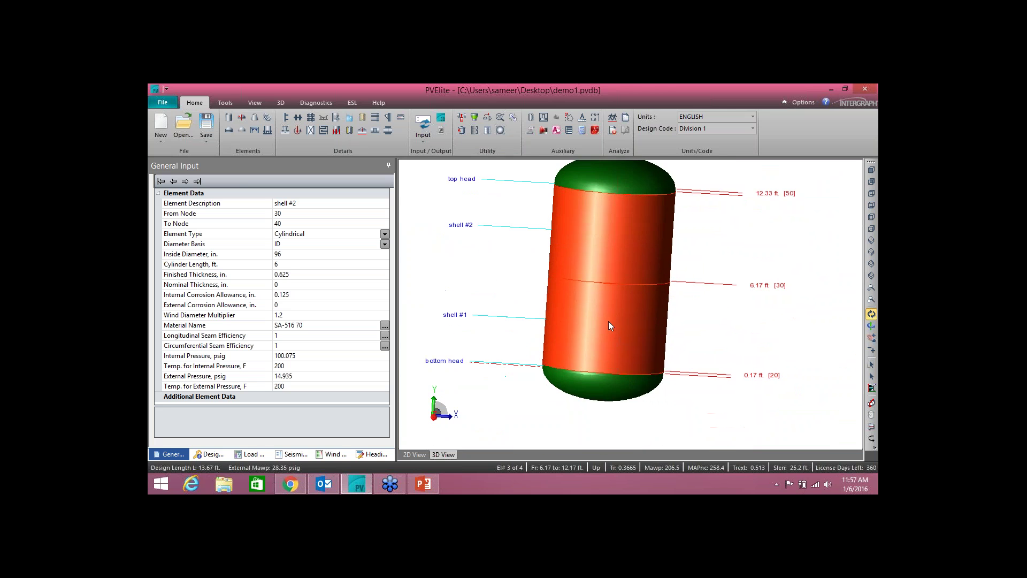
scroll(615, 318, up, 2)
click(610, 330)
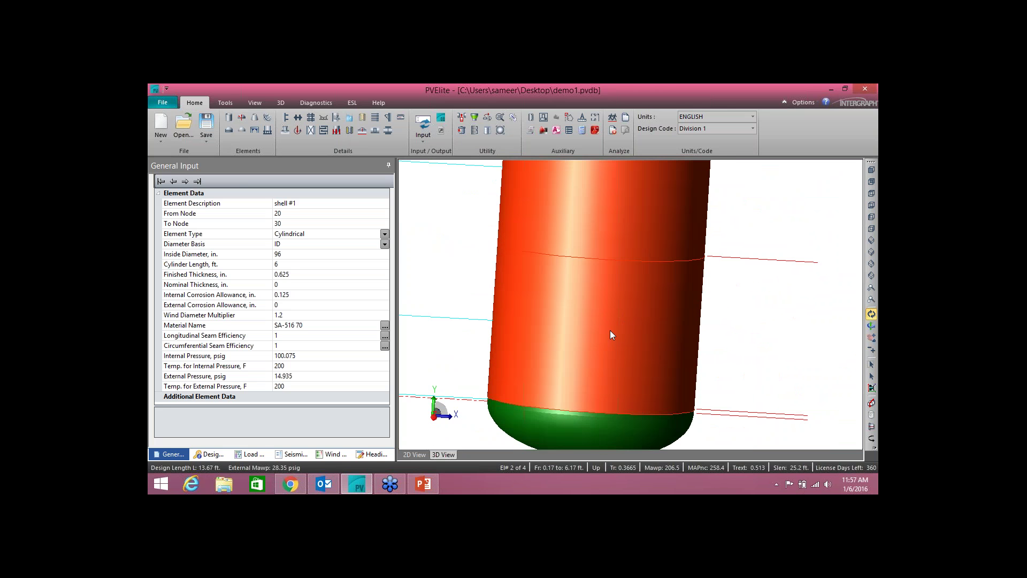
click(287, 133)
click(375, 184)
key(Tab)
click(386, 210)
key(Tab)
Set the nozzle's schedule to 80 and its attachment to the outward type with a reinforcing pad.
click(363, 209)
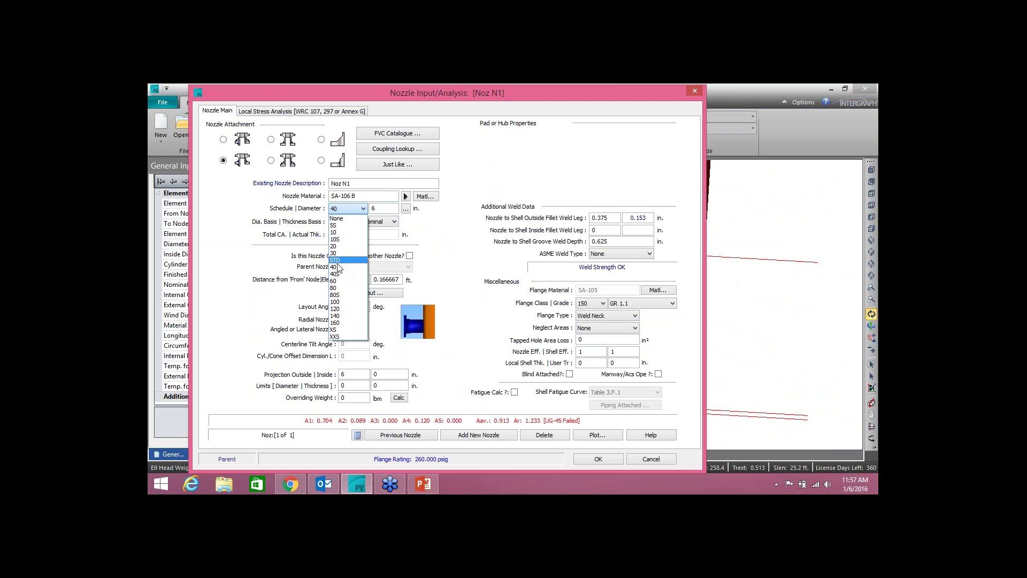
click(342, 293)
key(Tab)
click(223, 139)
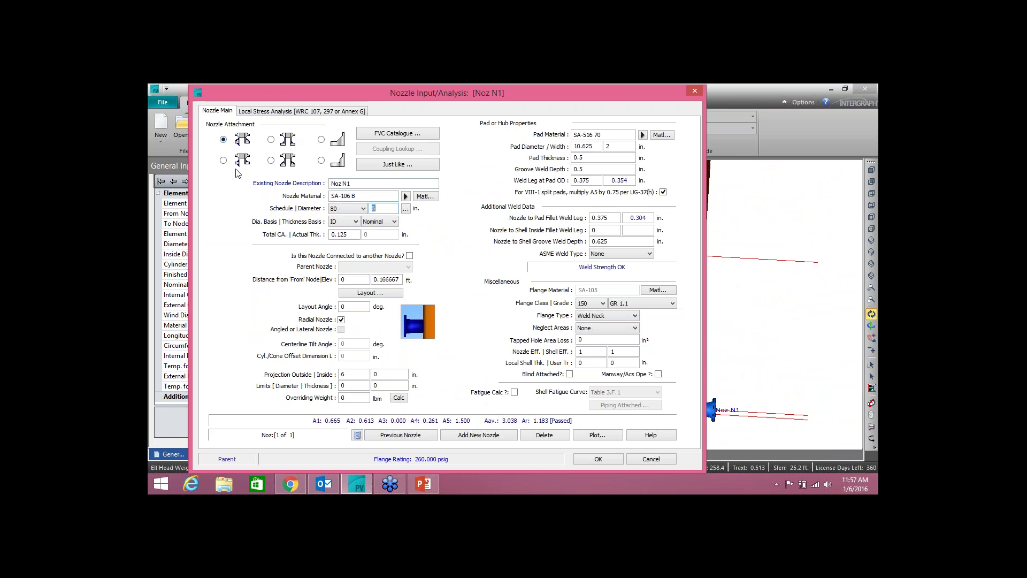
click(598, 459)
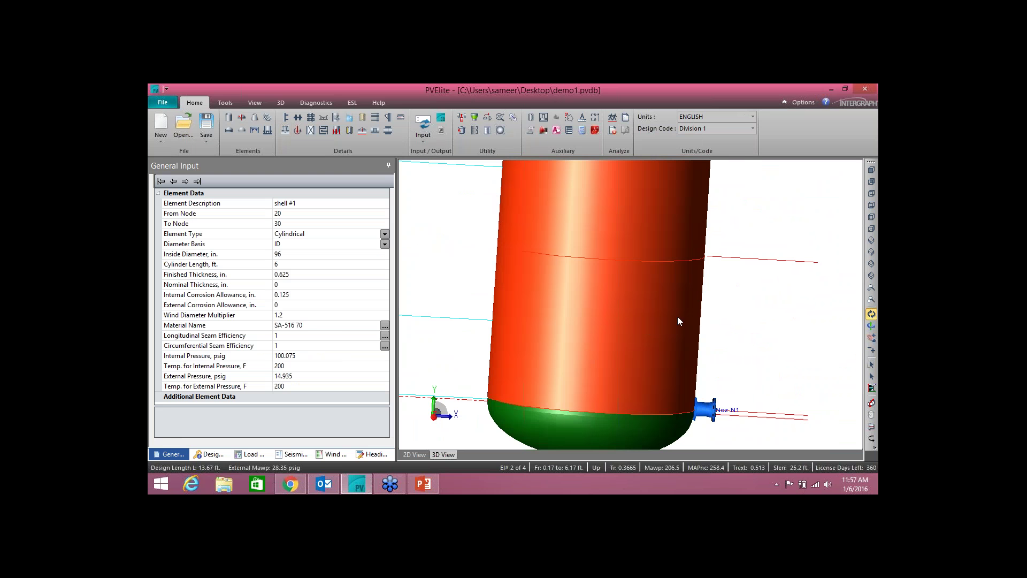
Set the distance of Noz N1 from shell #1's From node to 3 ft.
double_click(710, 410)
drag(350, 279, 335, 280)
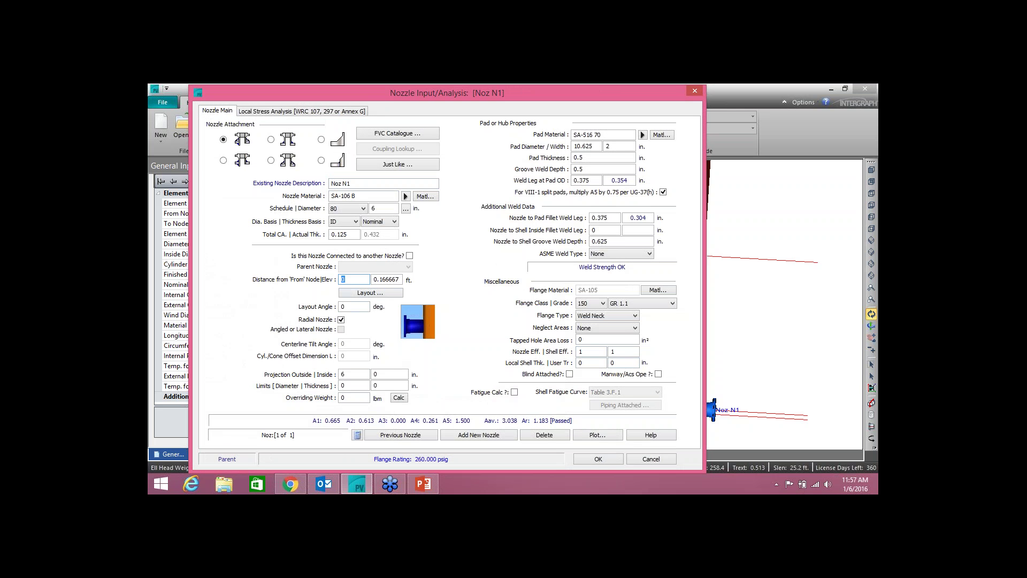
text(3)
key(Tab)
key(Return)
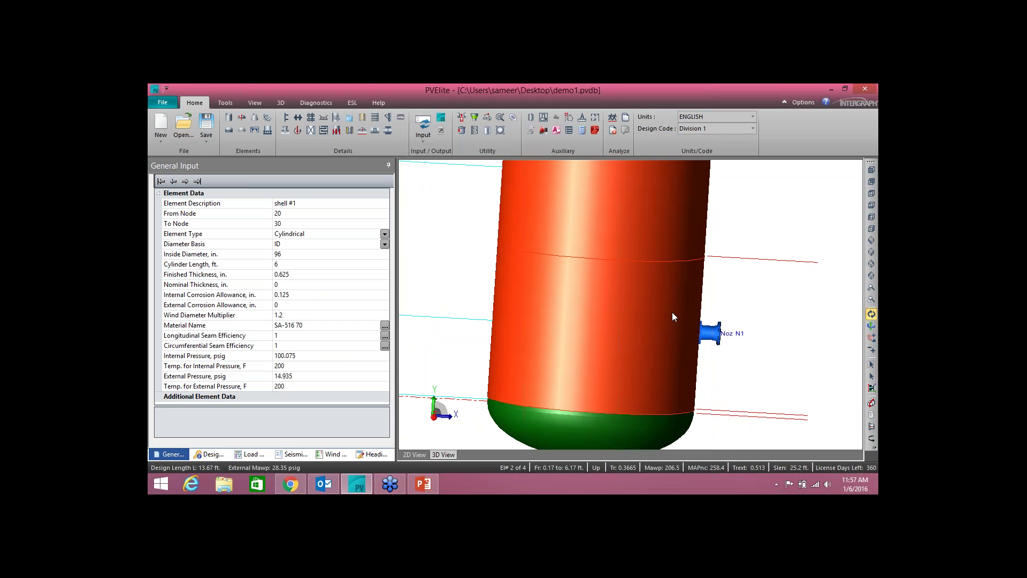
Remove the flange from Noz N1 by setting its flange class to None.
scroll(636, 292, up, 5)
scroll(766, 336, up, 5)
mouse_move(705, 317)
mouse_down()
mouse_move(726, 334)
mouse_move(706, 322)
mouse_up()
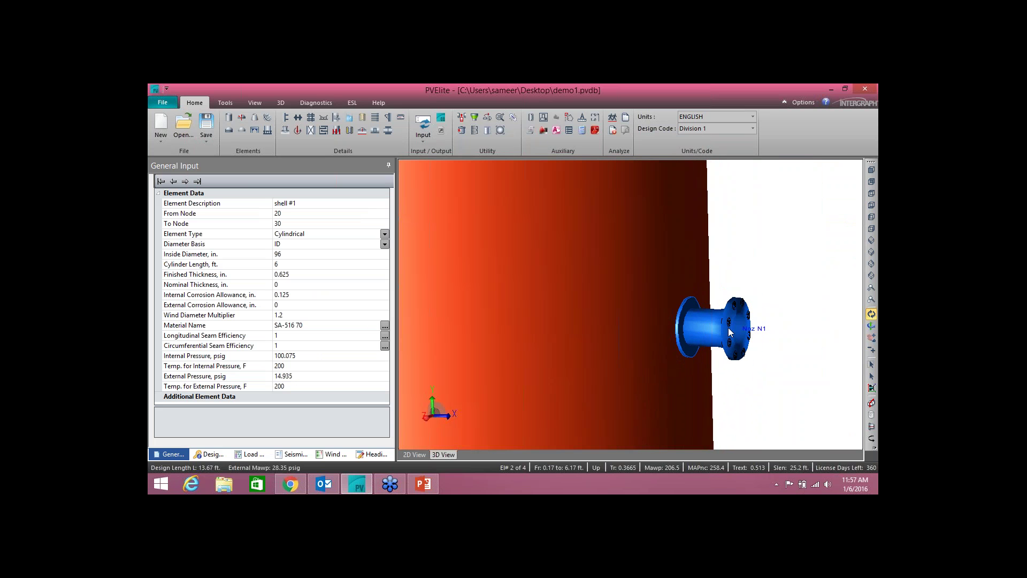
scroll(722, 320, down, 5)
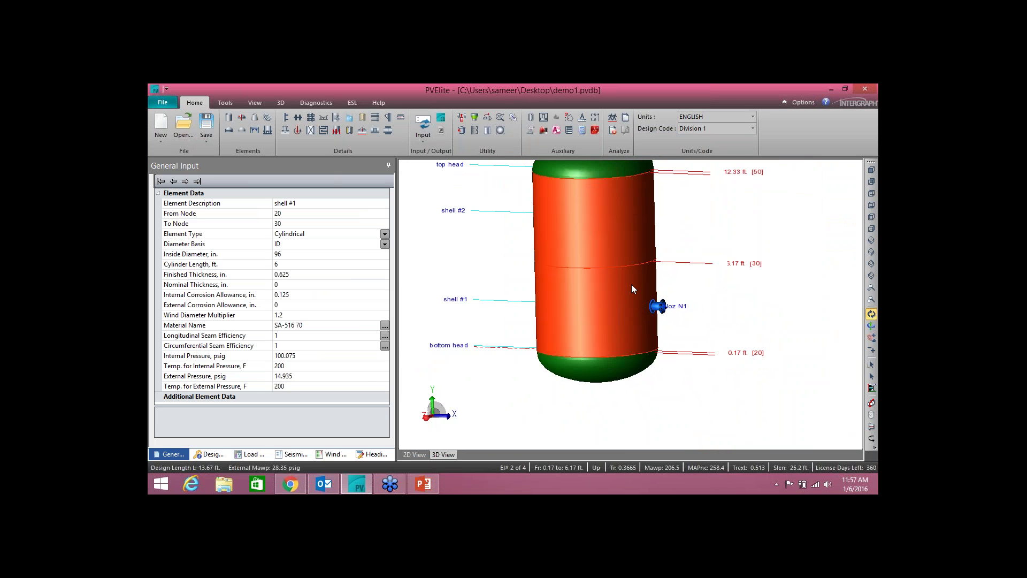
scroll(641, 370, up, 2)
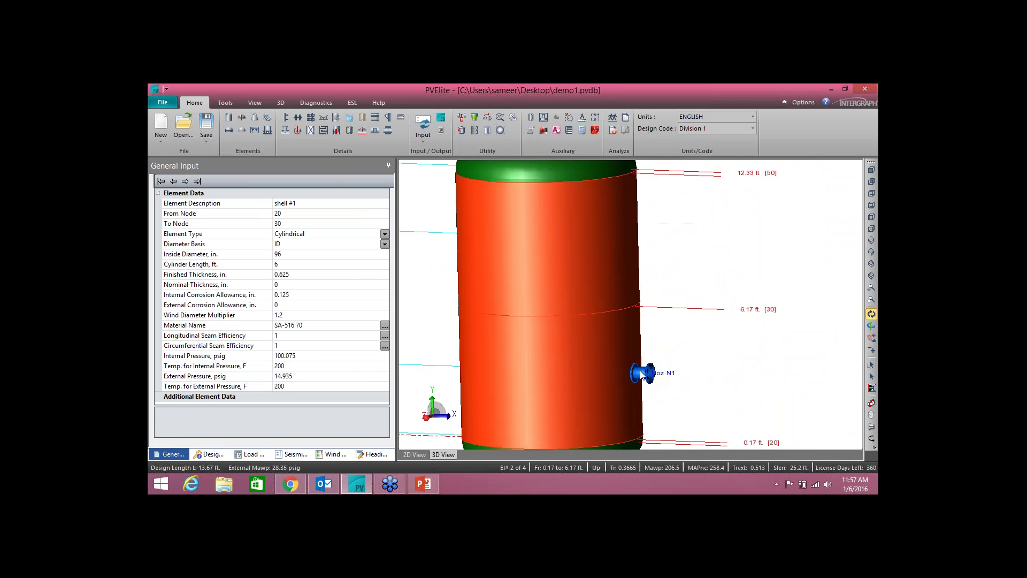
double_click(642, 374)
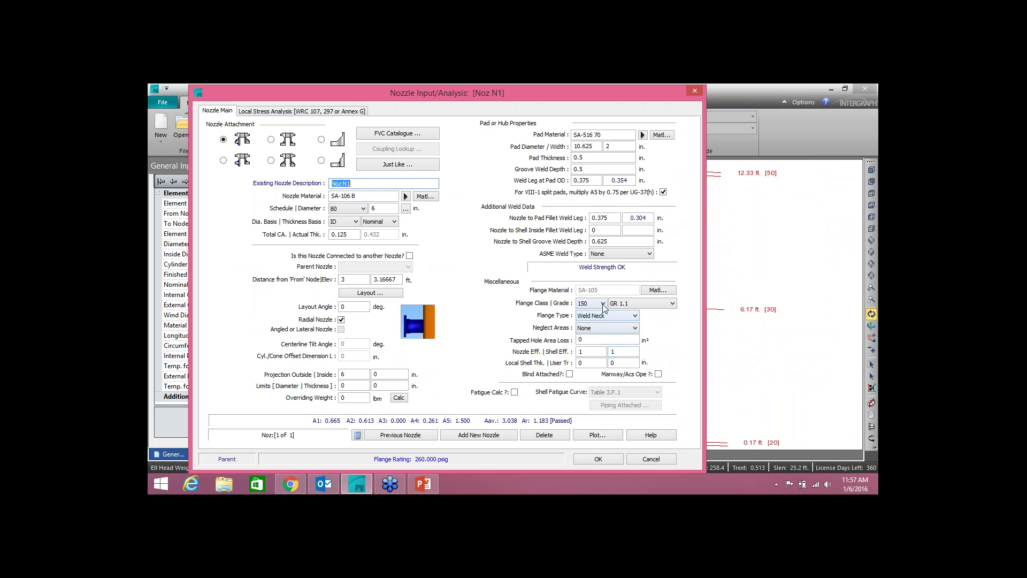
click(603, 303)
key(Return)
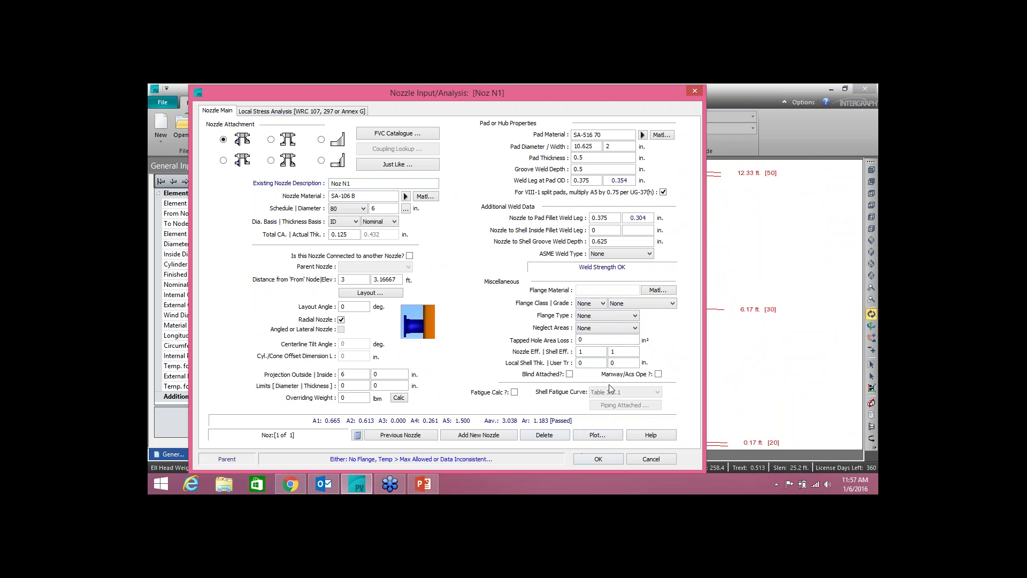
click(615, 459)
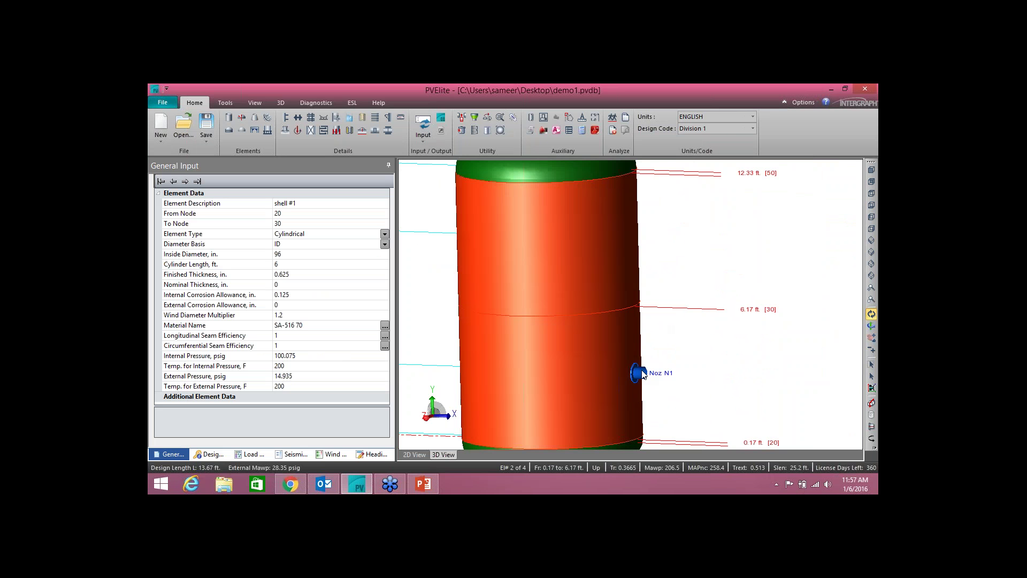
Add a body flange element after the top head and describe it as "weld nck flg".
drag(586, 282, 633, 309)
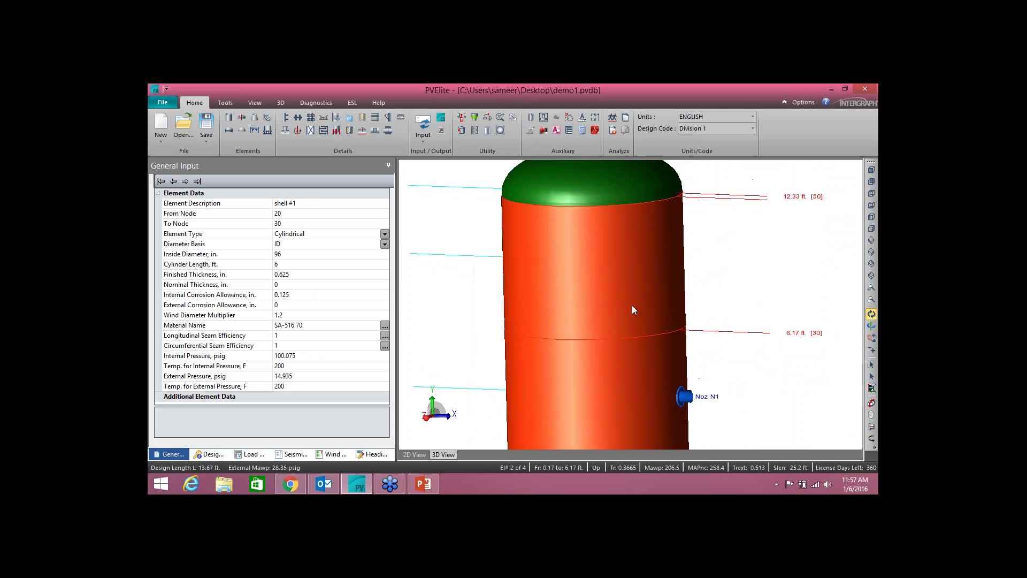
click(197, 182)
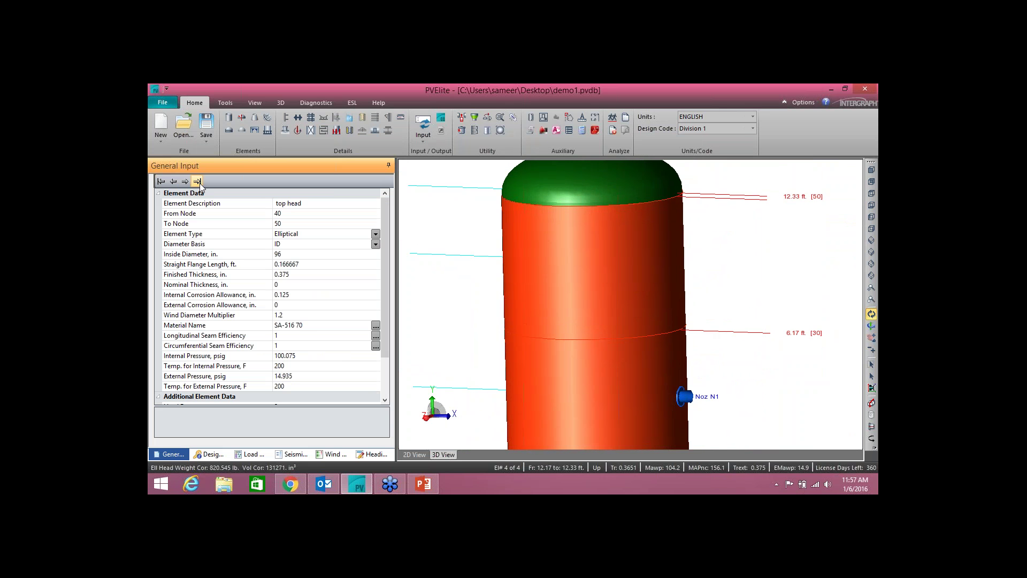
click(266, 118)
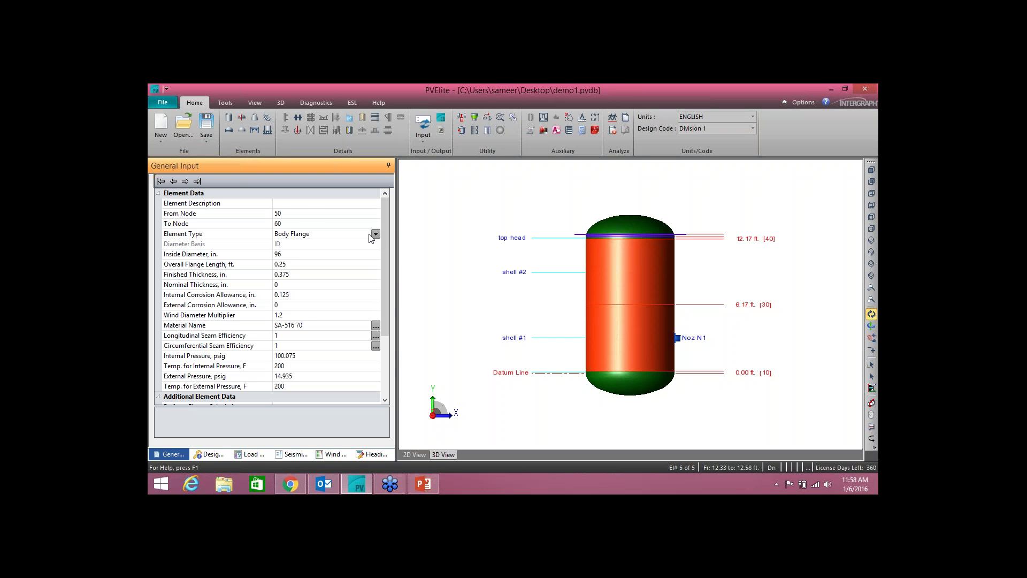
click(308, 205)
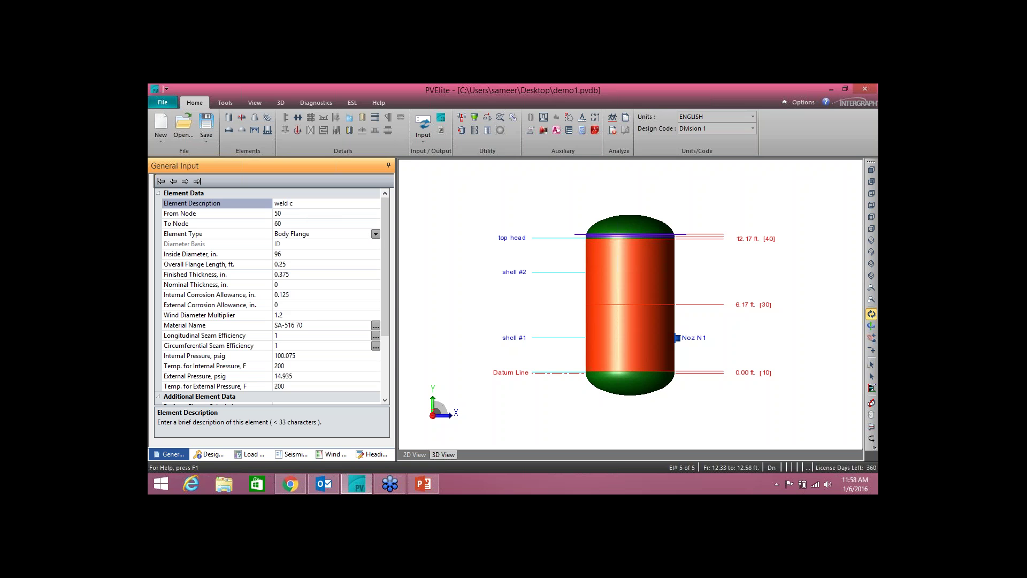
text(weld nck flg)
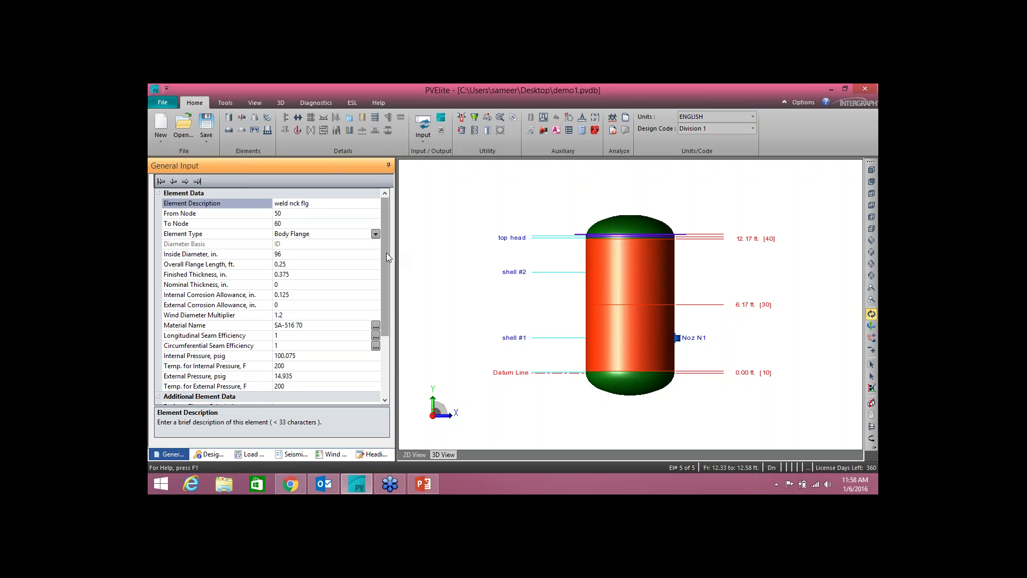
Define the weld neck flange as a standard class 150, grade GR 1.1 flange of nominal size 6 and look up its dimensions.
scroll(385, 252, down, 3)
click(278, 316)
click(278, 315)
click(176, 312)
click(283, 351)
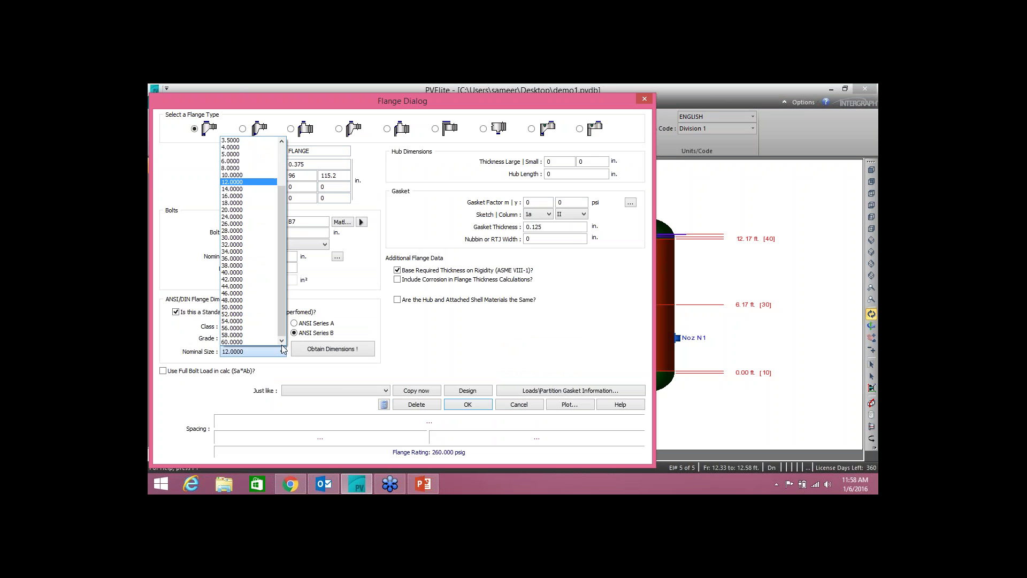
click(232, 161)
click(329, 354)
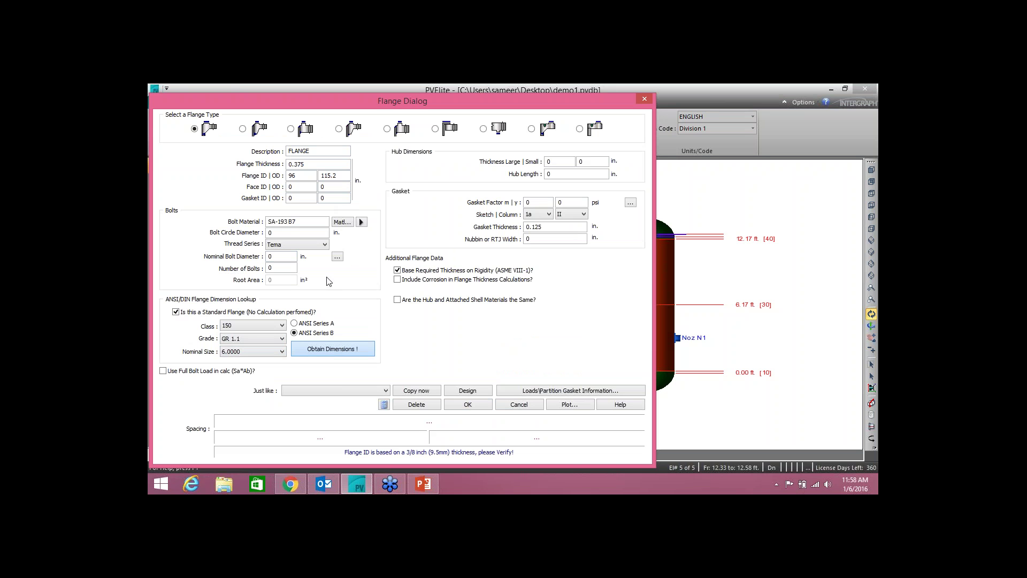
click(460, 405)
Mark the weld neck flange as a sump head and assign Noz N1 as its parent nozzle.
drag(387, 245, 385, 317)
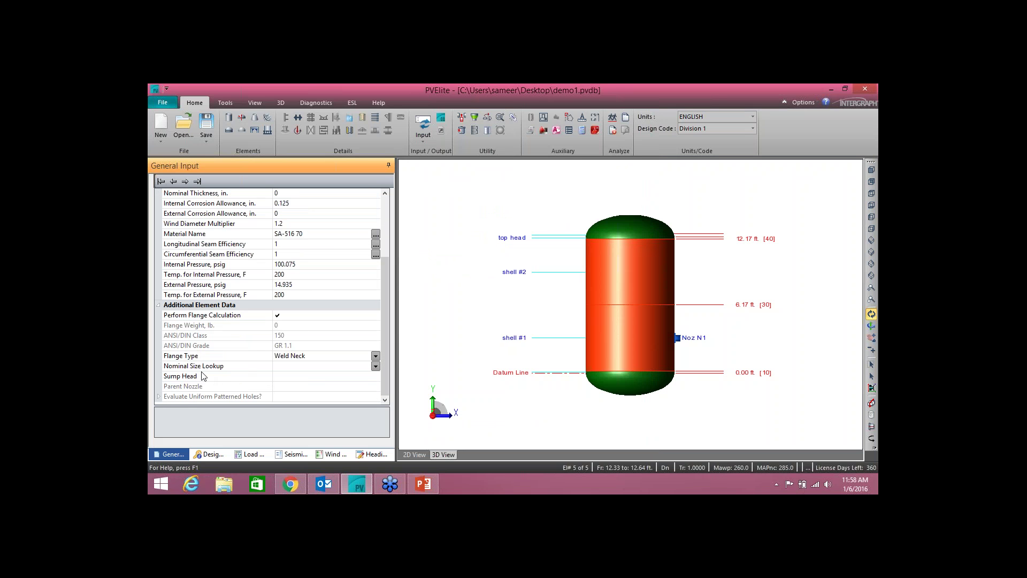
click(277, 377)
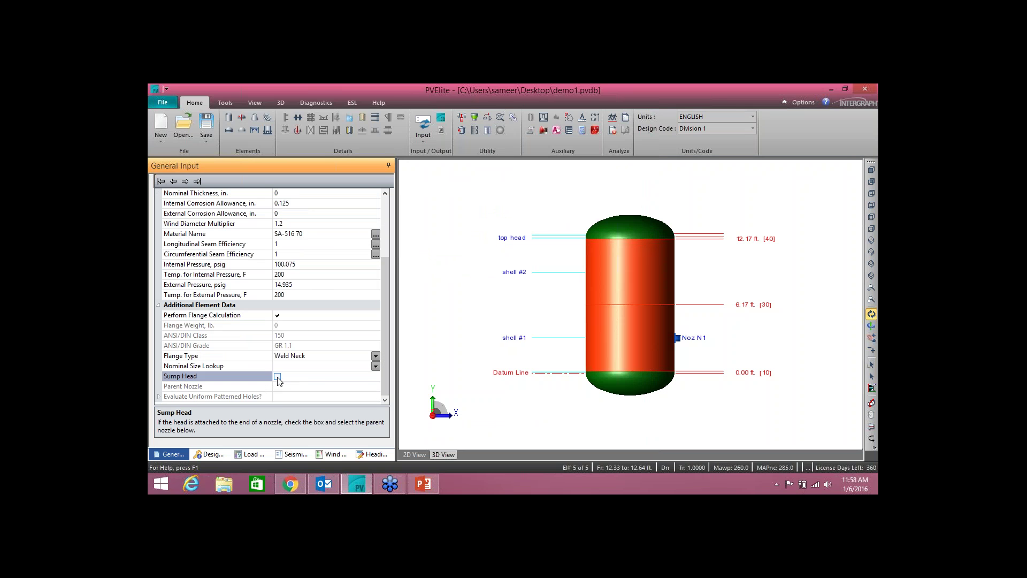
click(278, 377)
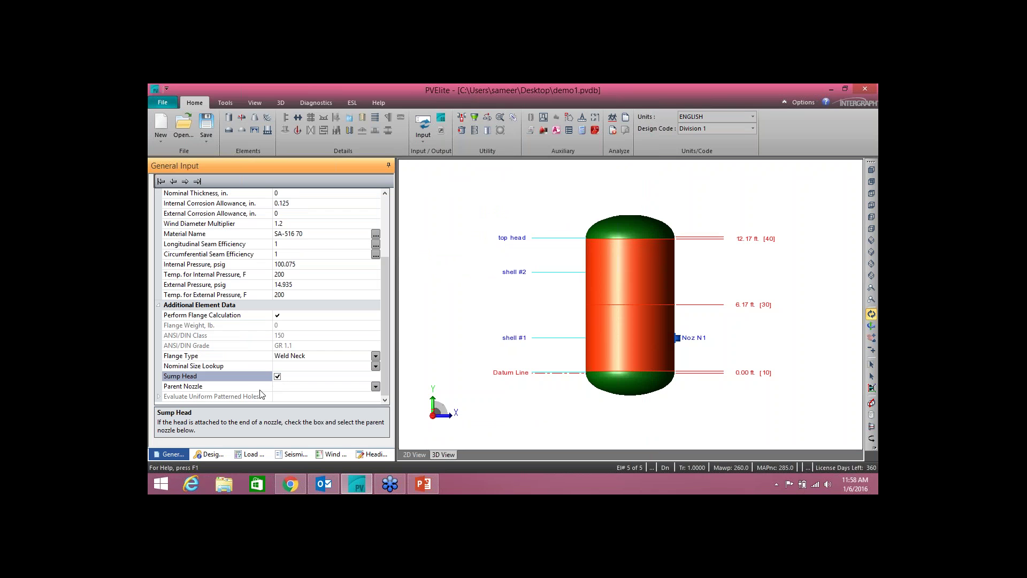
click(375, 386)
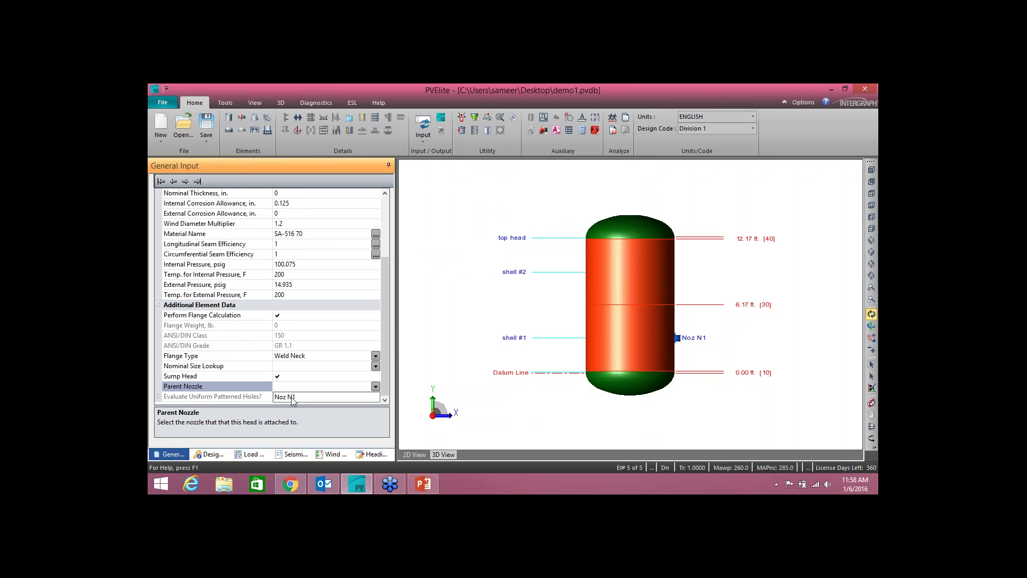
click(292, 398)
click(616, 330)
Add another body flange element after the weld neck flange and describe it as "blind flg".
scroll(583, 335, up, 5)
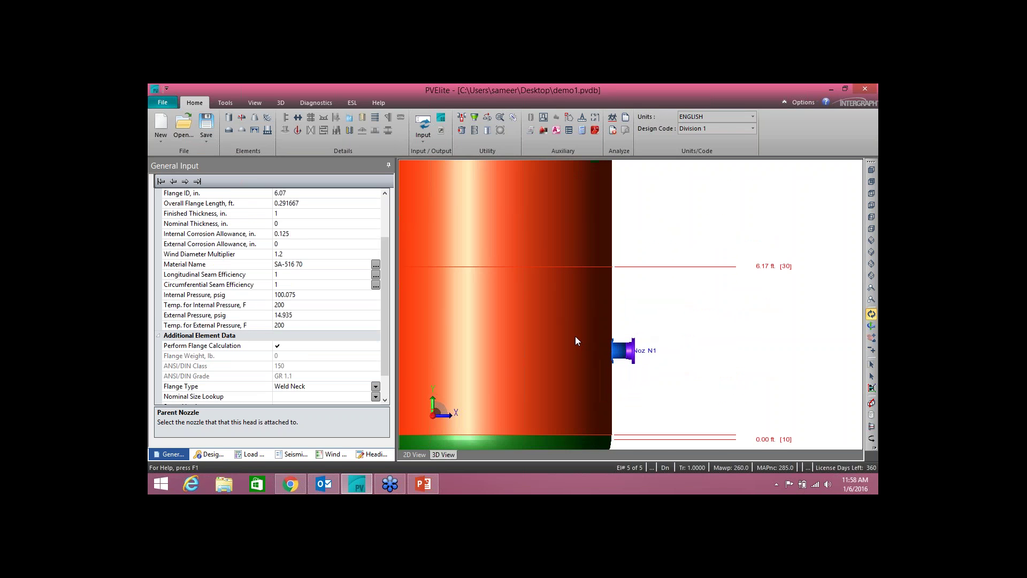
drag(561, 336, 519, 340)
scroll(626, 348, up, 5)
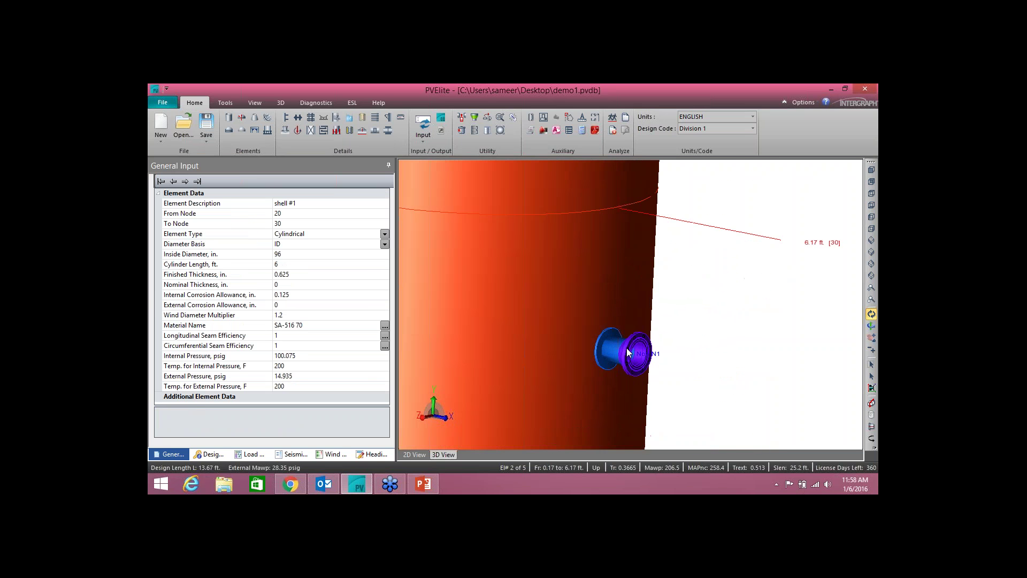
scroll(592, 320, down, 10)
drag(570, 281, 627, 353)
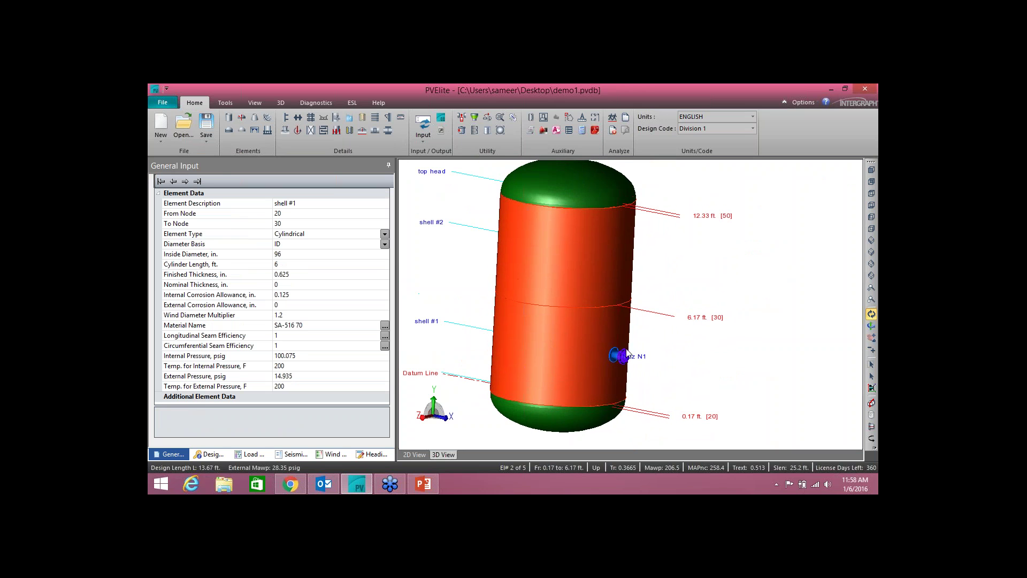
click(198, 182)
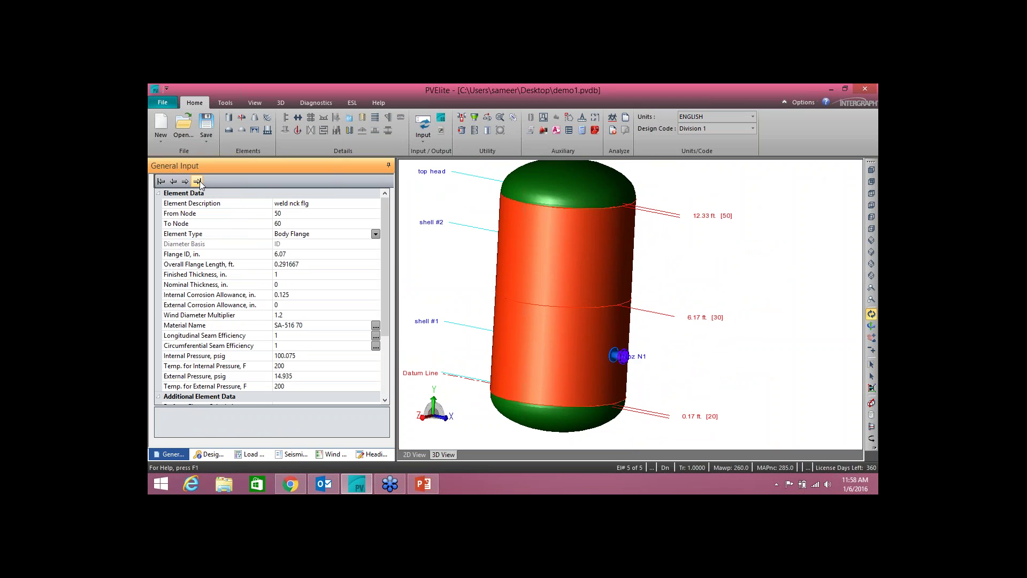
click(267, 117)
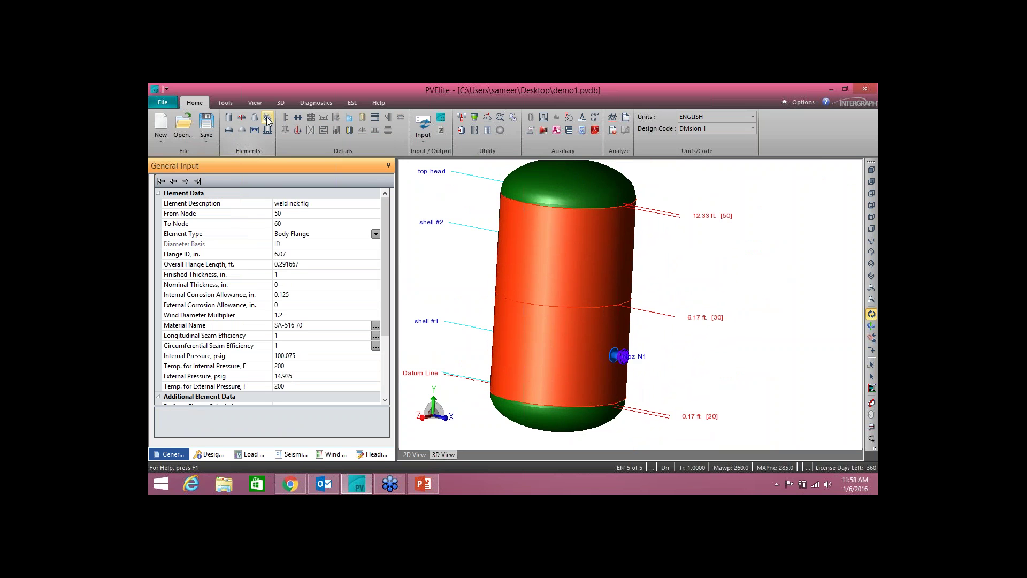
click(289, 203)
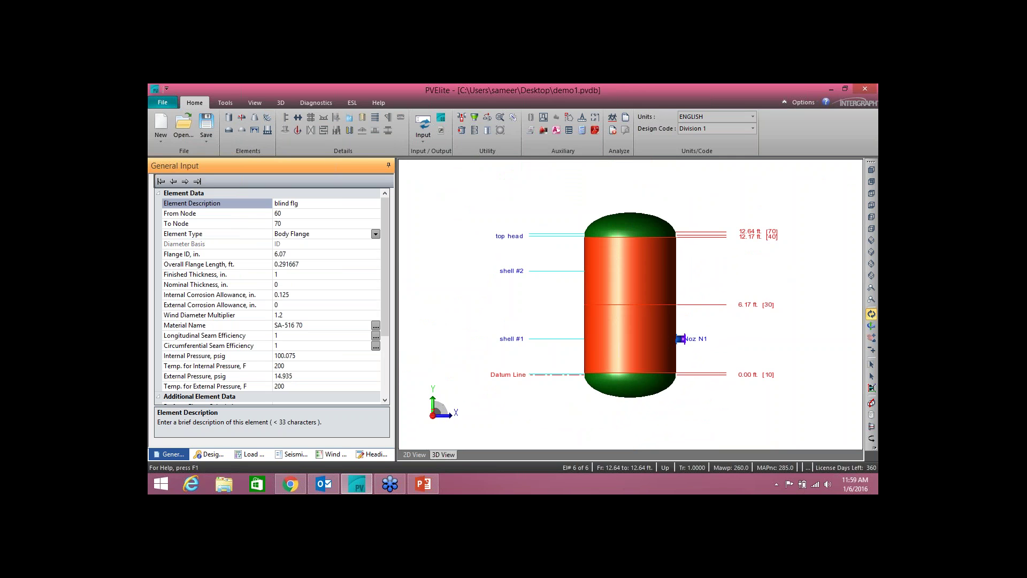
Change the new flange's type to blind and look up its standard dimensions for class 150, nominal size 6.
drag(380, 217, 380, 282)
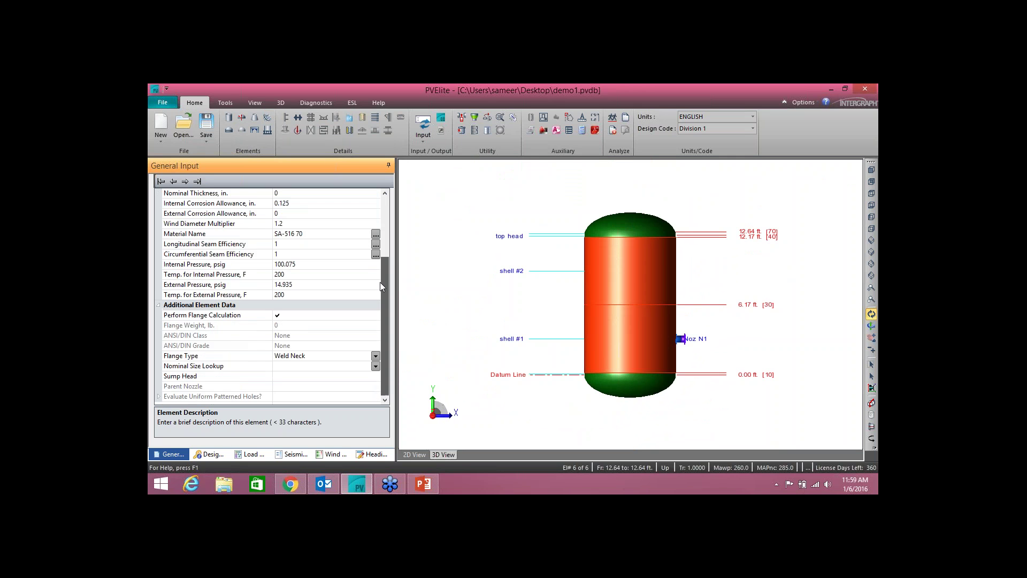
click(277, 316)
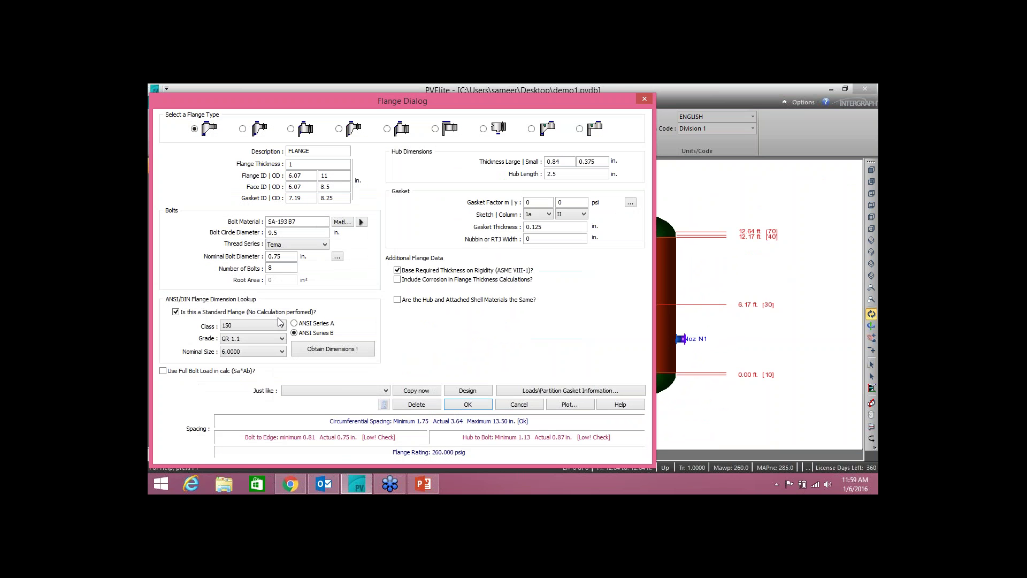
click(484, 130)
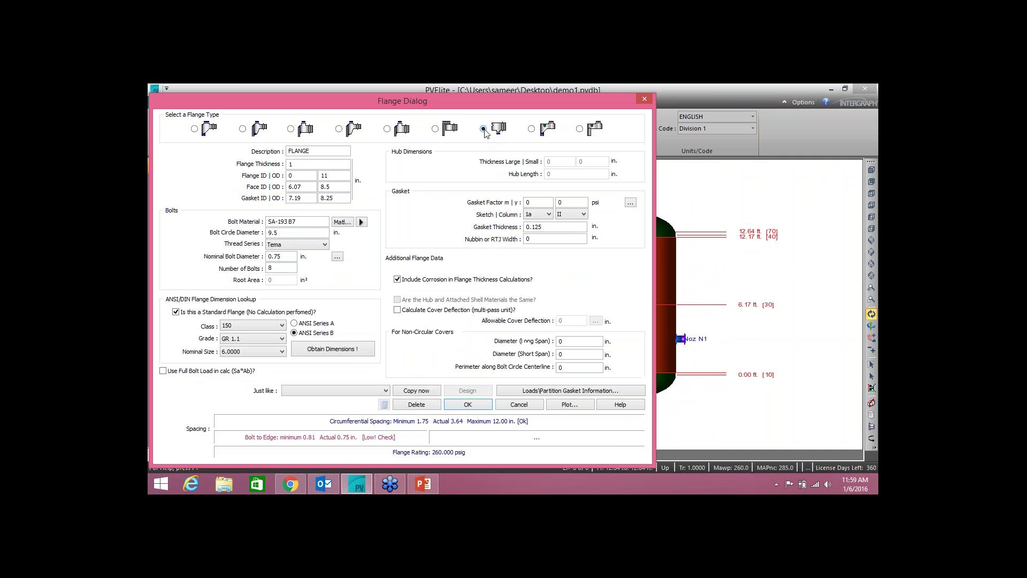
click(309, 353)
click(462, 406)
Mark the blind flange as a sump head with Noz N1 as its parent nozzle.
drag(381, 291, 382, 345)
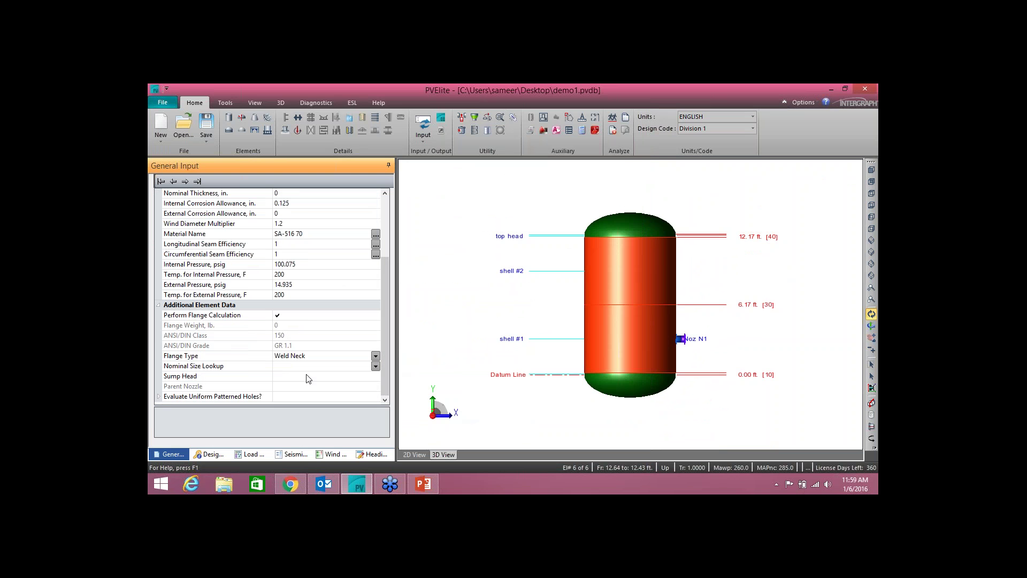
click(281, 379)
click(278, 377)
click(283, 387)
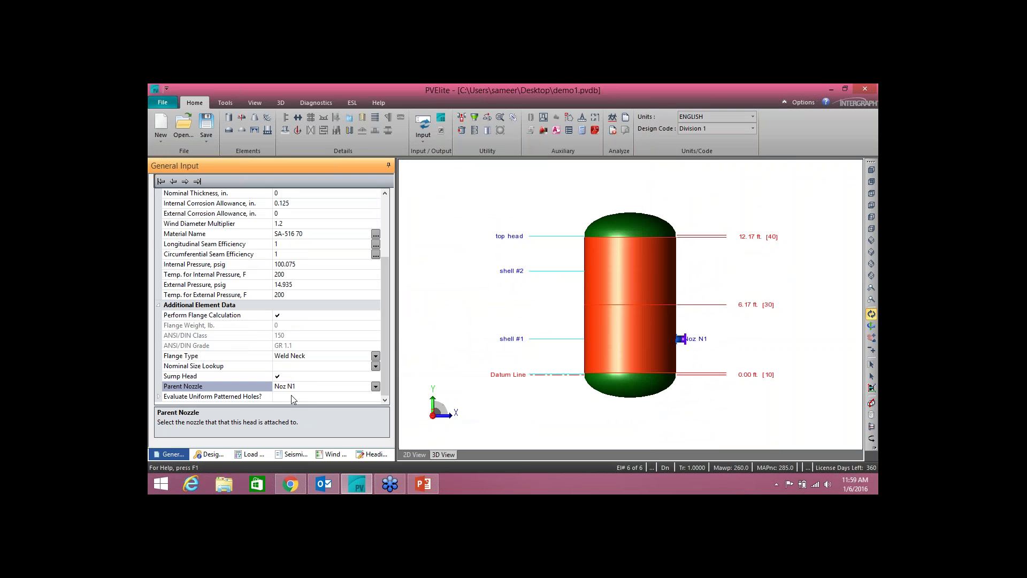
Examine the nozzle on shell #1 with its weld neck and blind flanges up close in the 3D model.
drag(647, 315, 612, 333)
scroll(673, 350, up, 7)
scroll(738, 351, up, 6)
drag(693, 348, 671, 346)
scroll(670, 347, down, 2)
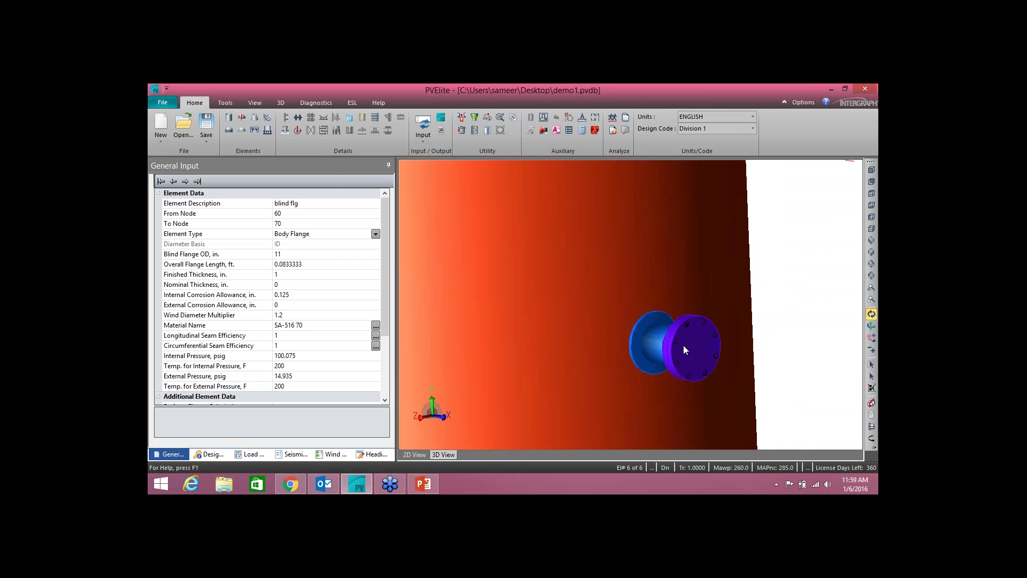
scroll(691, 345, up, 3)
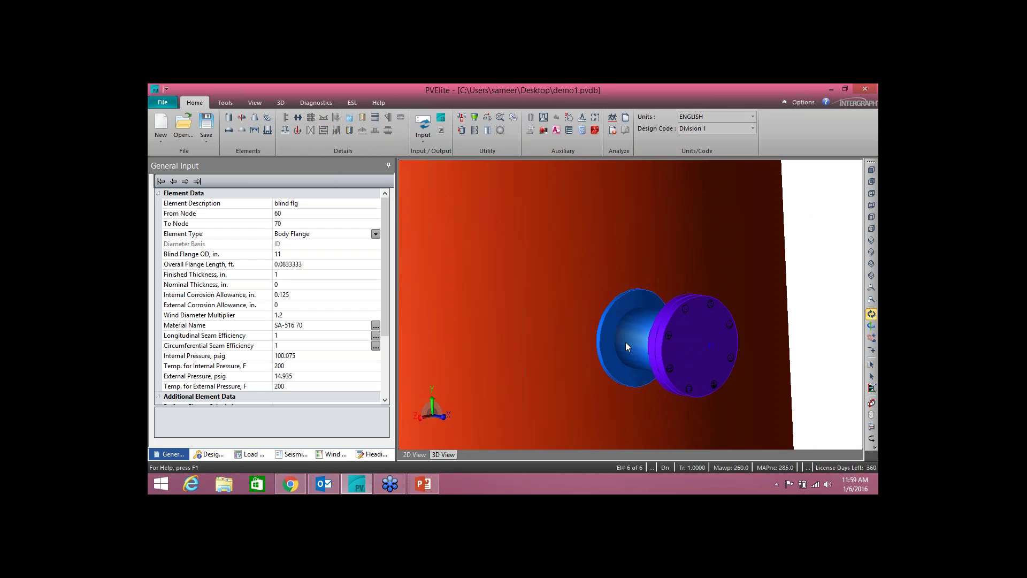
drag(623, 343, 626, 342)
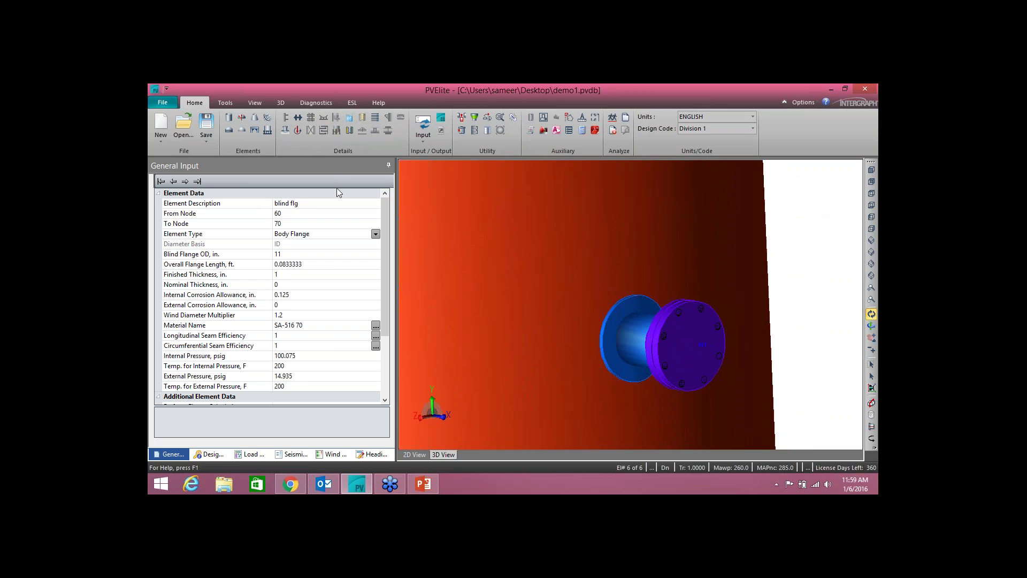
Add a schedule 80 nozzle with a 2 in. diameter to the blind flange and inspect it in the 3D model.
click(288, 133)
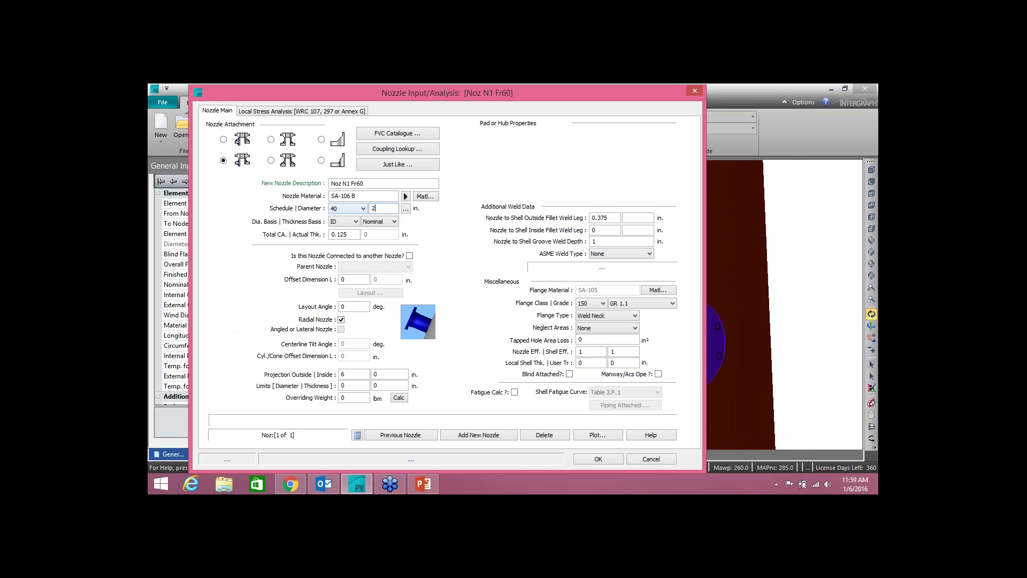
click(363, 208)
click(348, 293)
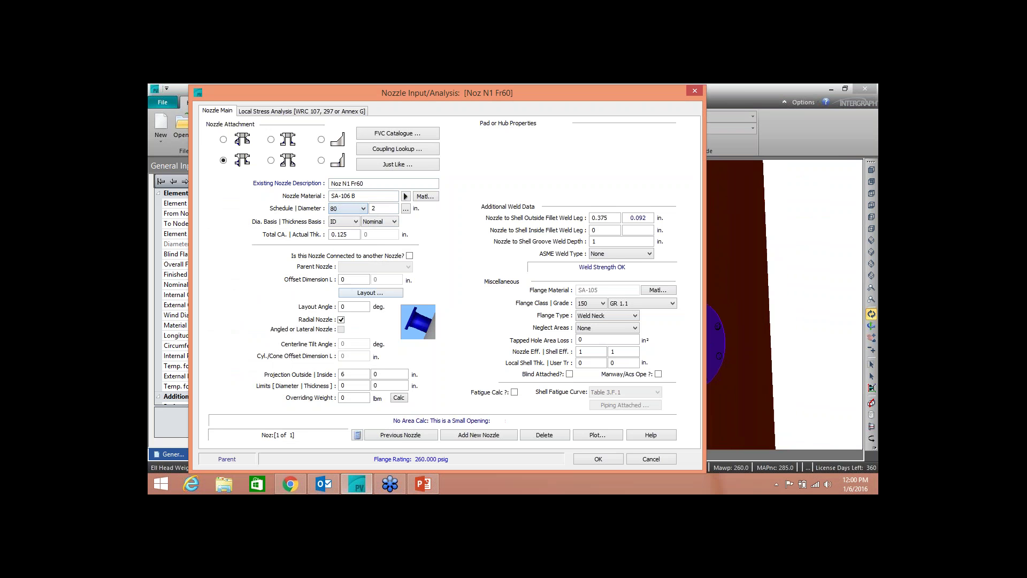
click(598, 459)
drag(664, 339, 714, 354)
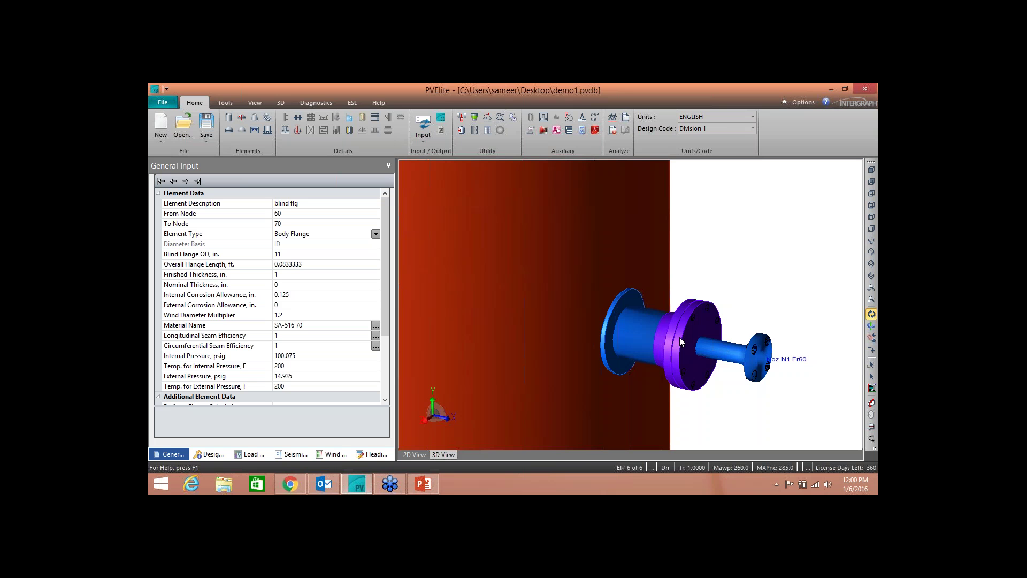
Analyze the whole vessel and acknowledge the notices to reach the output reports.
scroll(680, 337, down, 5)
scroll(602, 240, down, 3)
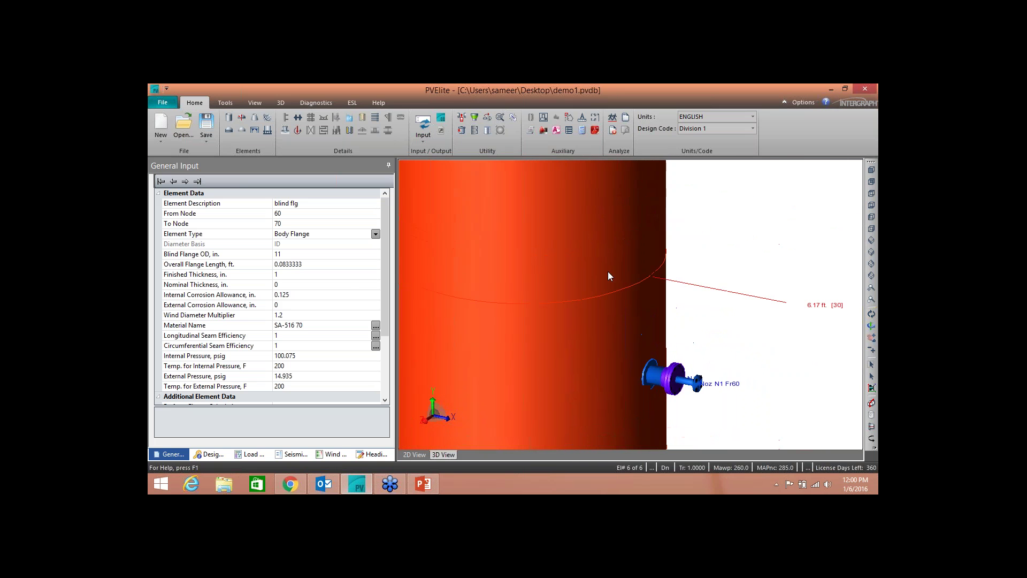
middle_drag(602, 208, 620, 275)
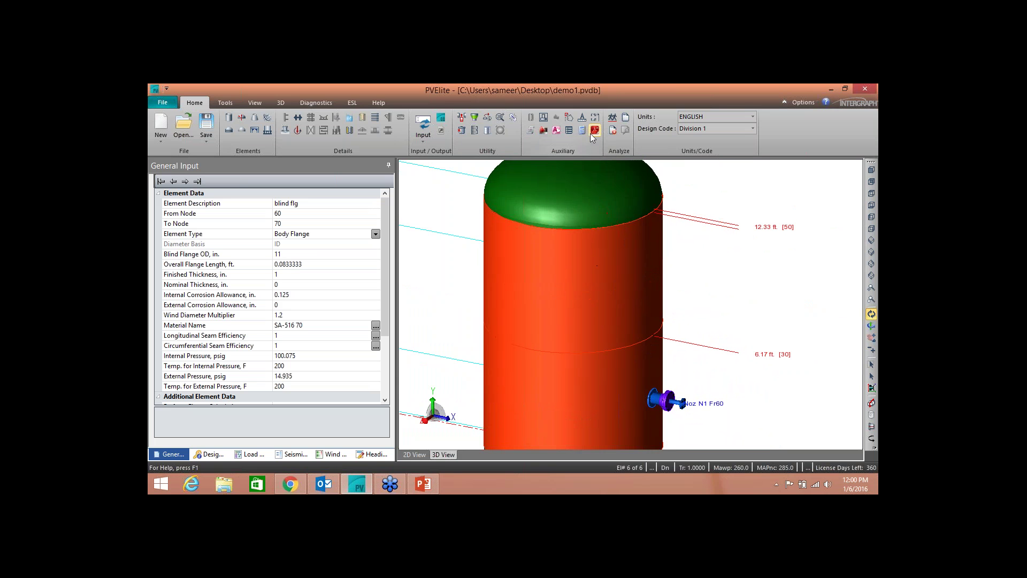
click(613, 117)
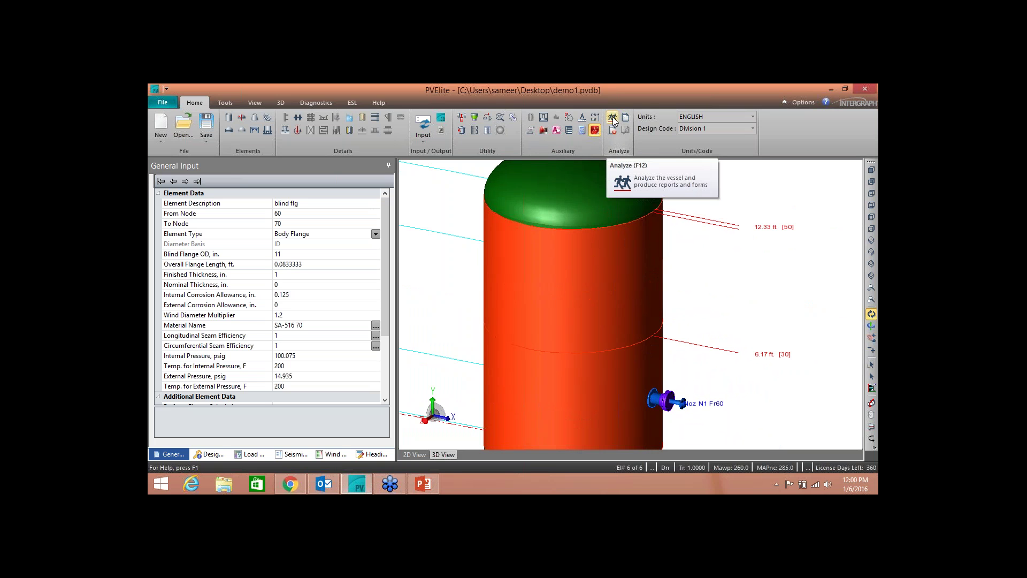
click(613, 119)
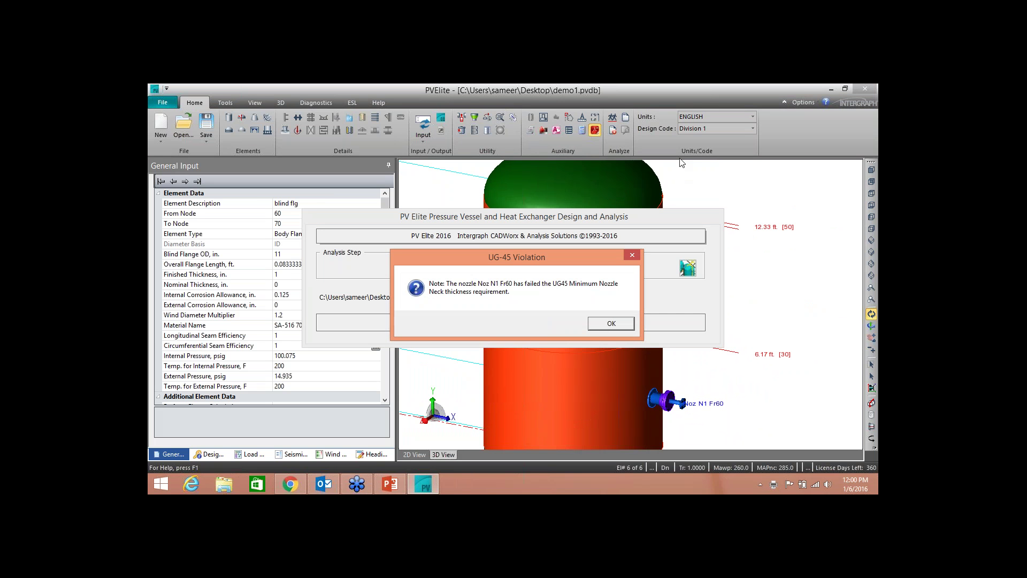
click(623, 327)
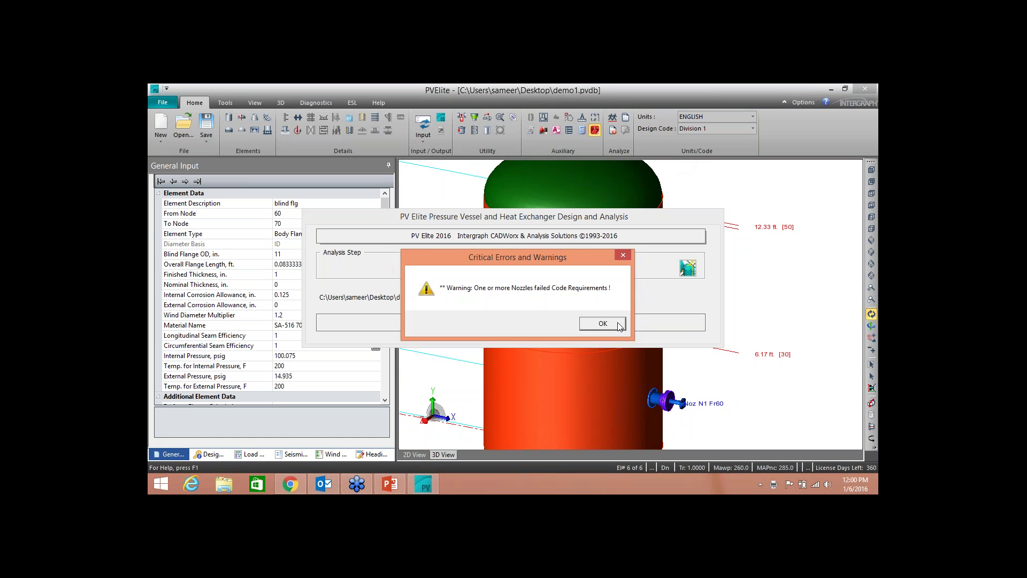
click(617, 322)
click(621, 324)
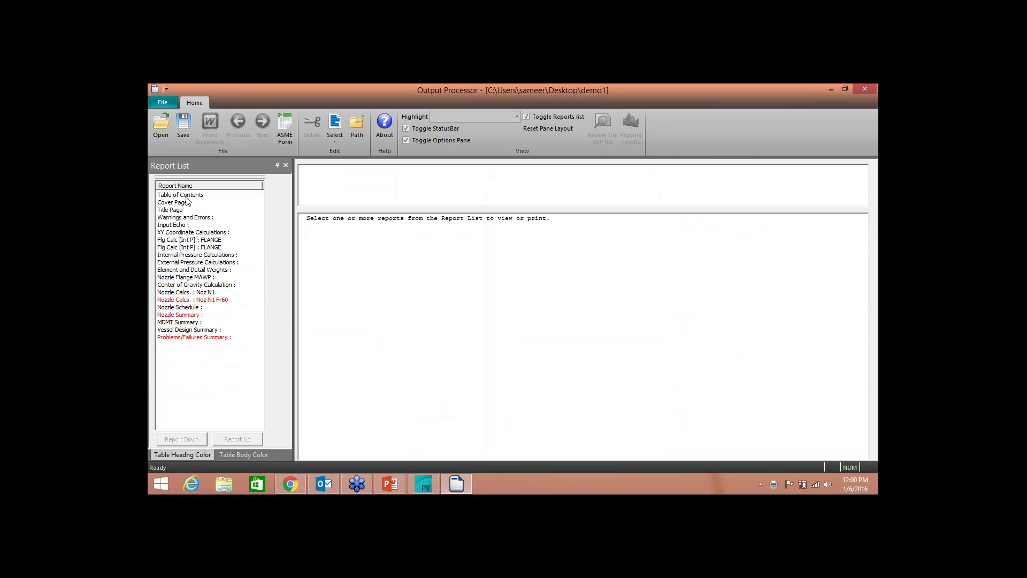
Print the reports from Table of Contents through Element and Detail Weights to PDF, with the 2D and 3D pages inserted.
click(187, 198)
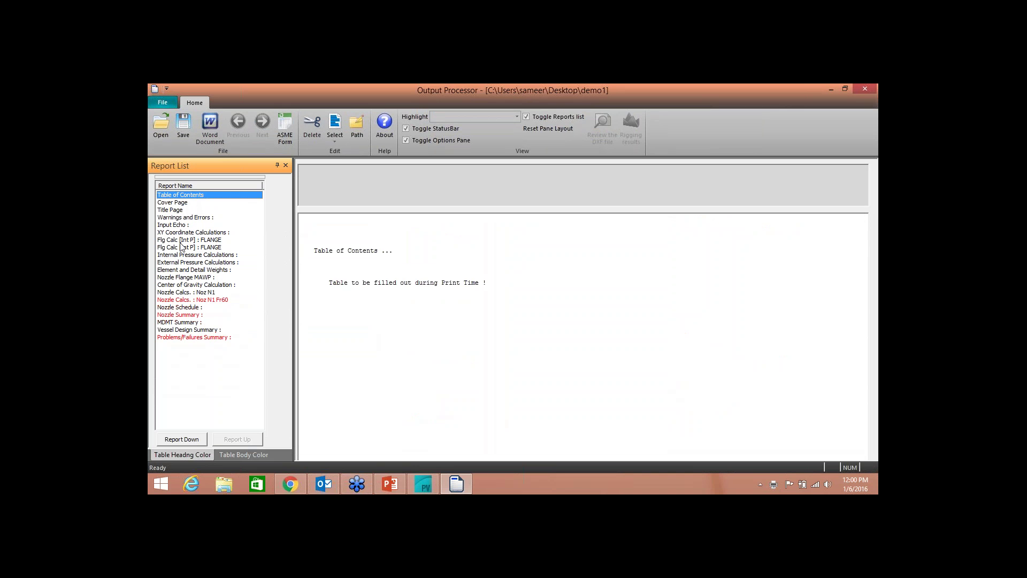
shift+click(185, 270)
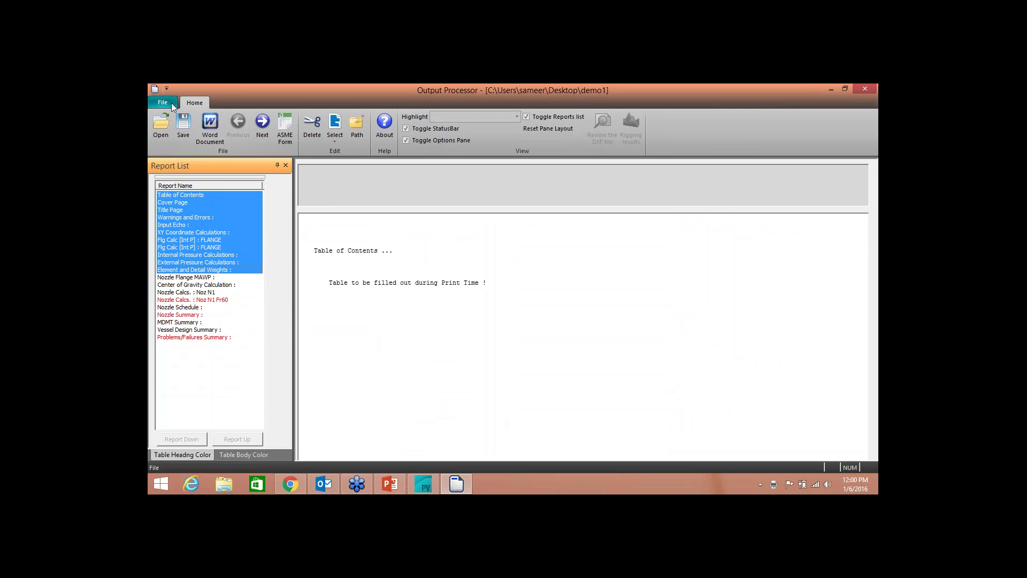
click(164, 103)
click(187, 204)
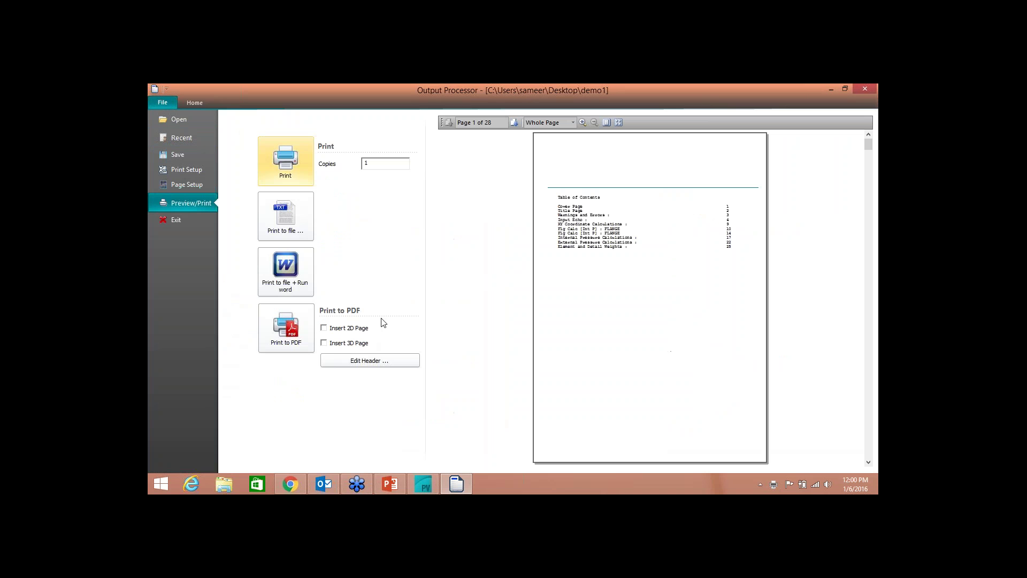
click(324, 344)
click(324, 328)
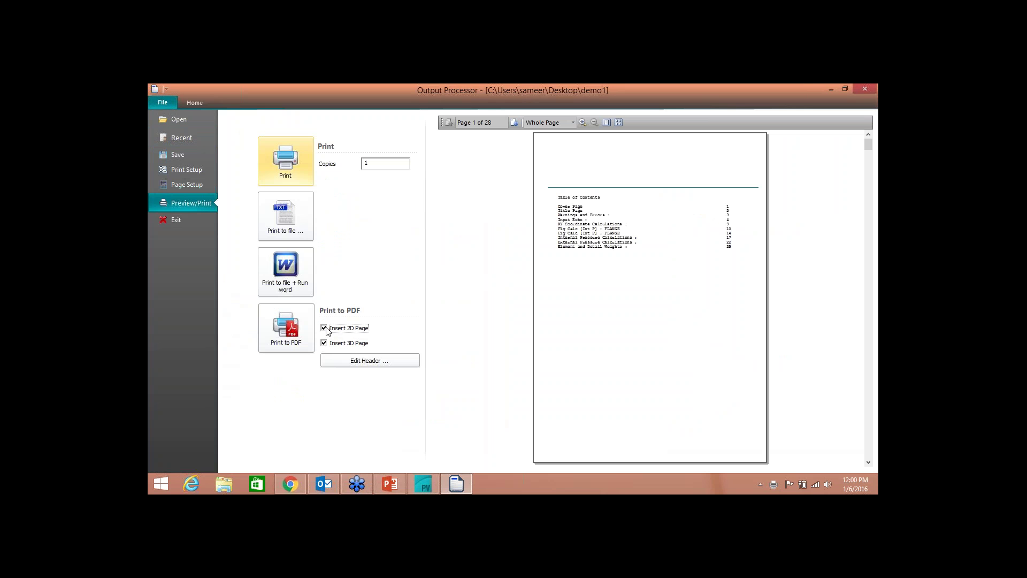
click(286, 327)
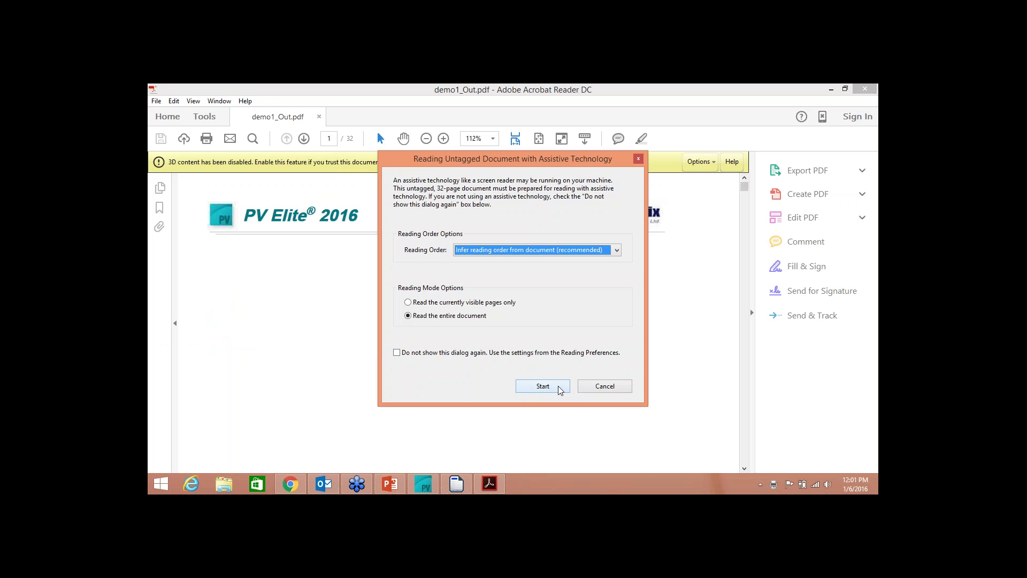
Start preparing the PDF for reading, enable its 3D content, and go to the 3D Page bookmark.
click(555, 388)
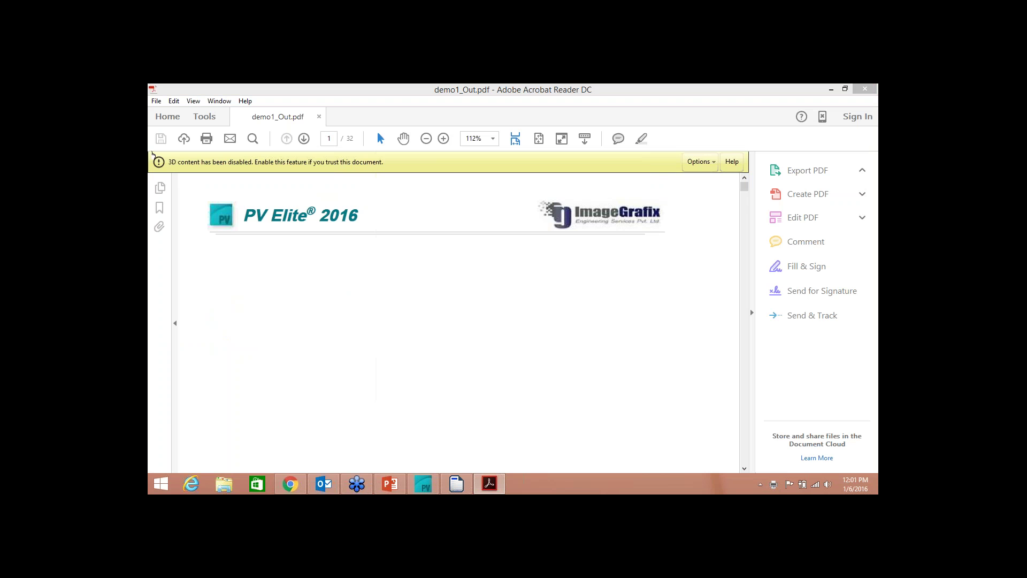
click(700, 161)
click(703, 189)
click(163, 188)
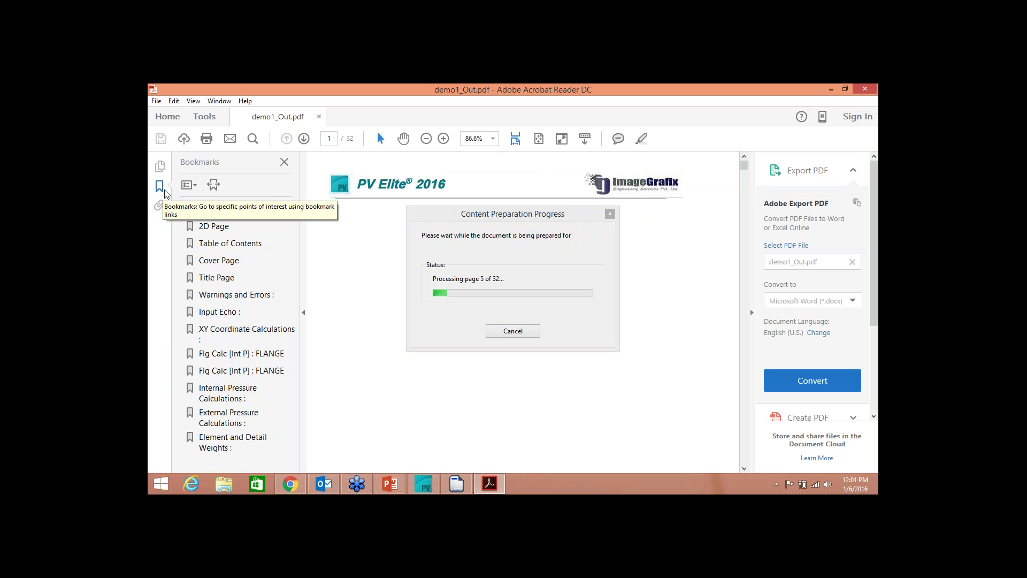
click(224, 210)
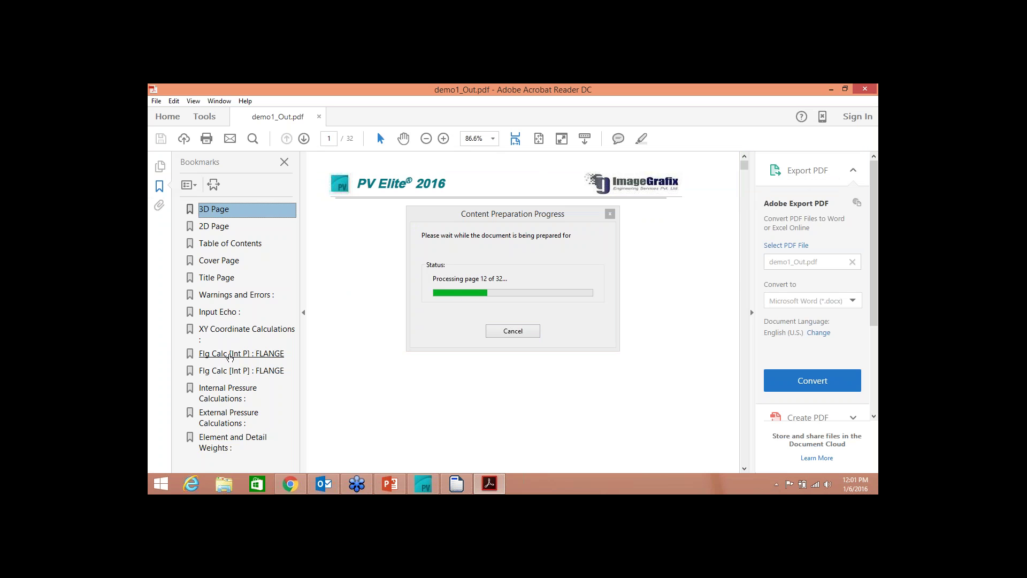
Review the first flange calculation and the Internal Pressure Calculations in the PDF, and exit the PDF reader.
click(230, 355)
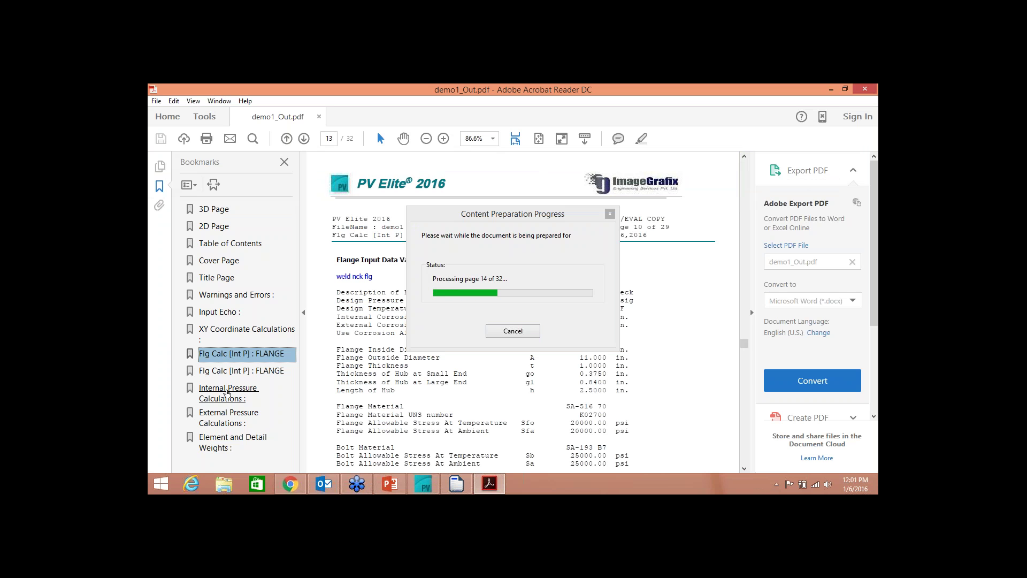
click(228, 394)
drag(558, 220, 878, 180)
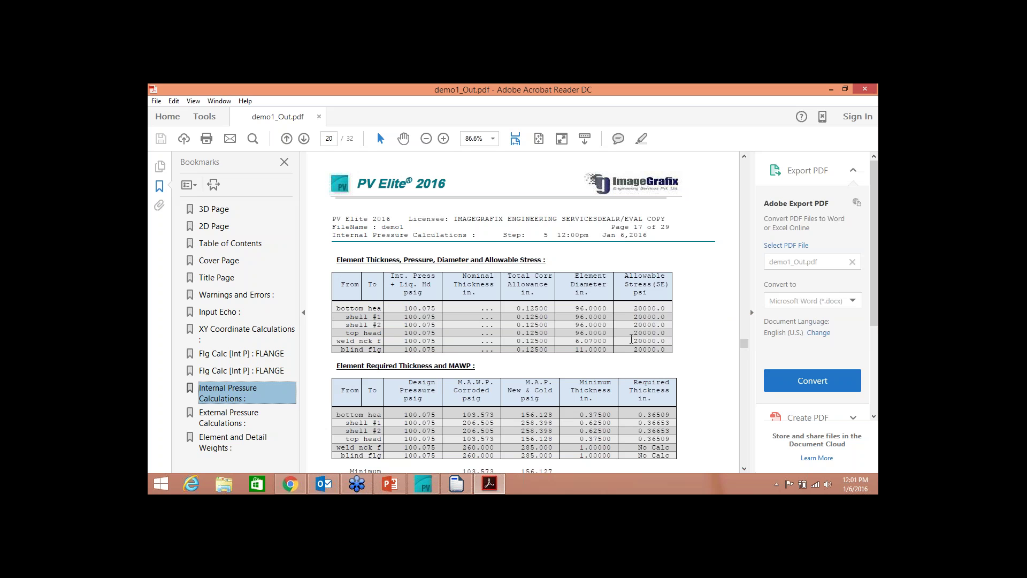
drag(746, 343, 747, 346)
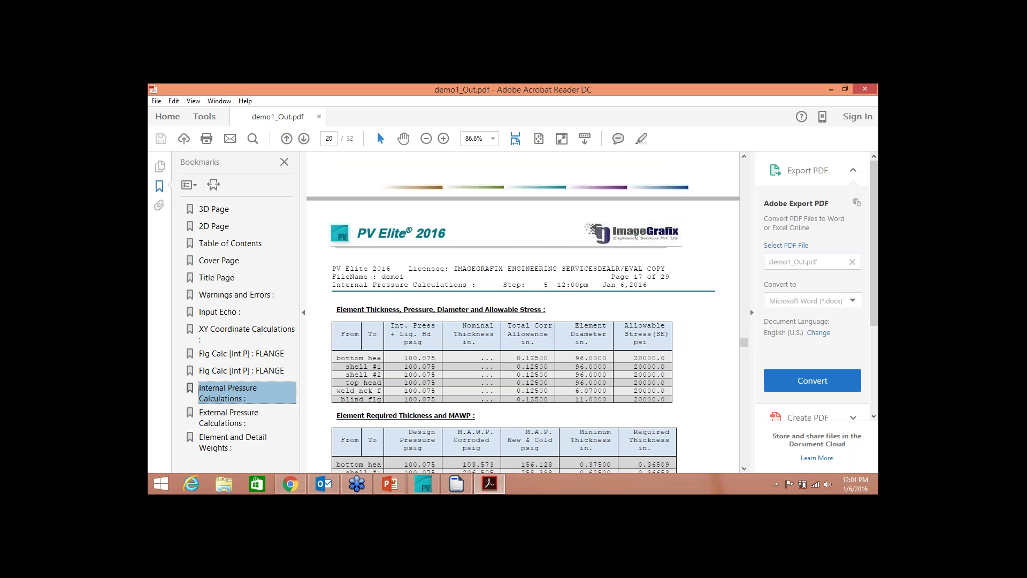
click(160, 103)
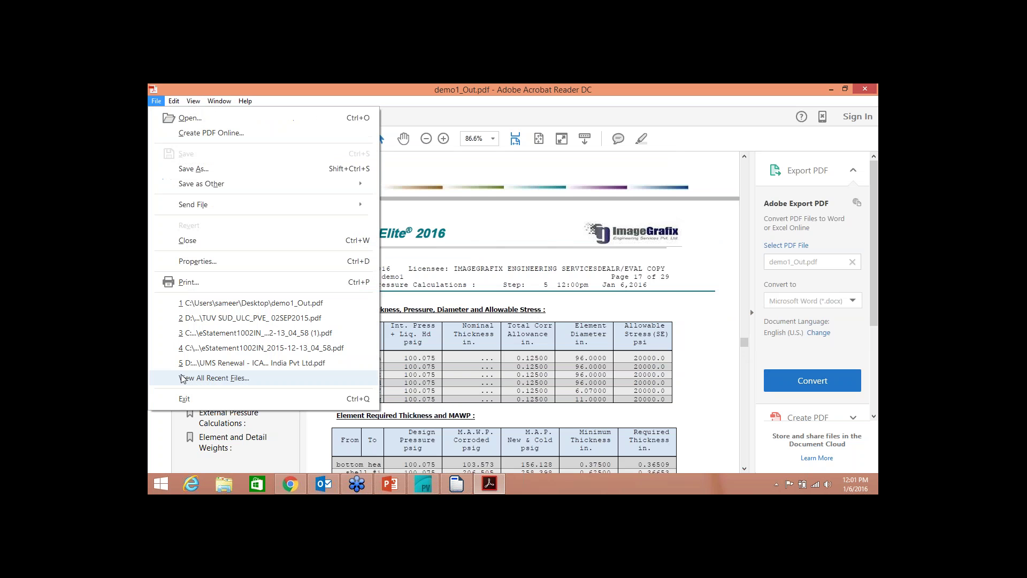
click(191, 399)
Open the PDF output header in Word, look at its header area, and close it to return to the report list.
click(163, 102)
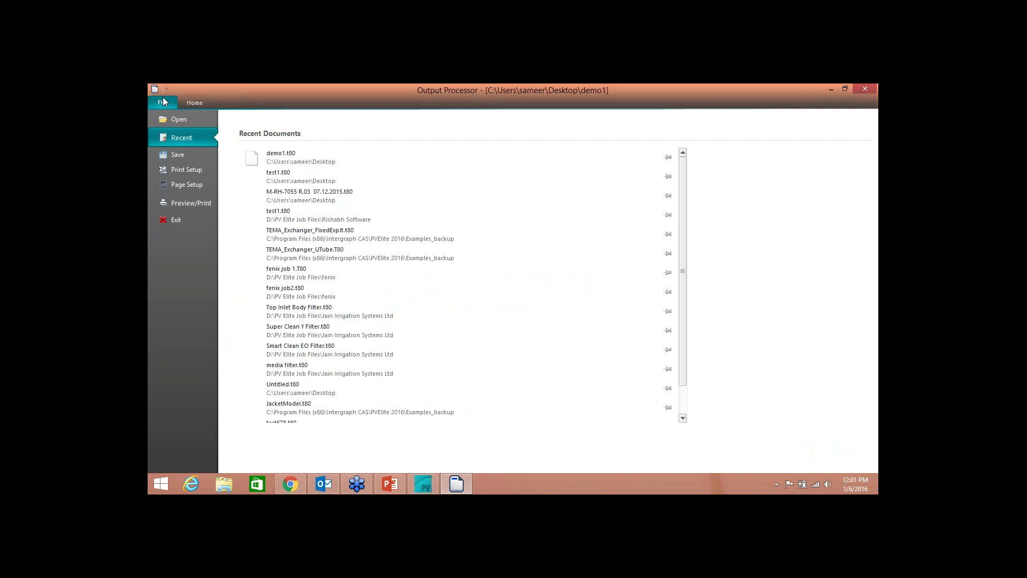
click(178, 204)
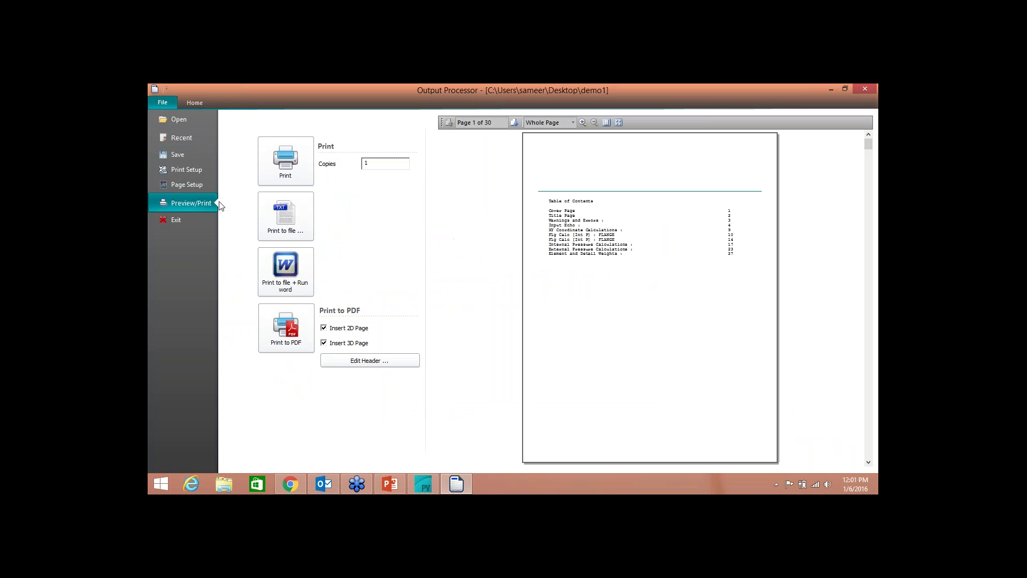
click(368, 367)
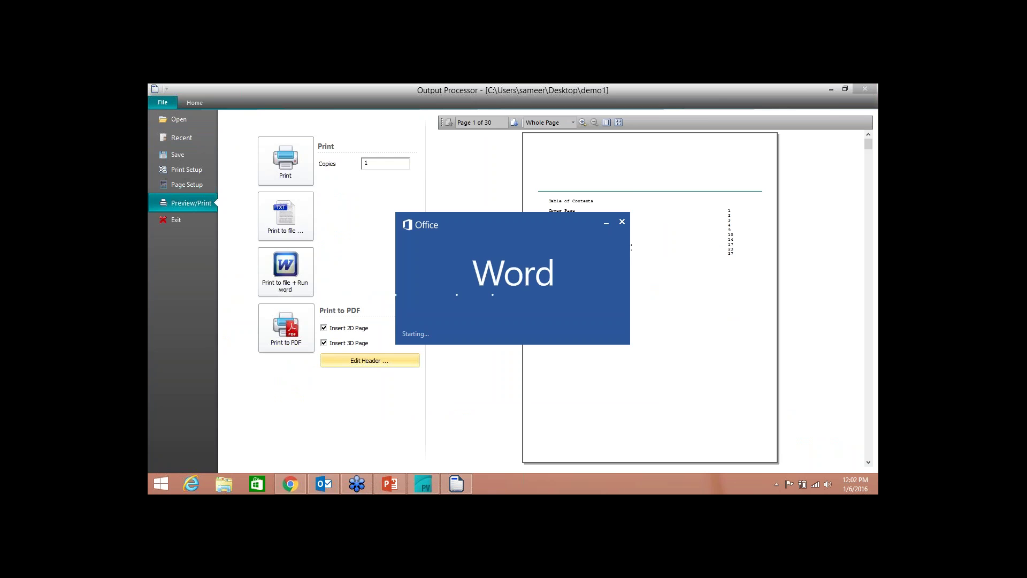
double_click(634, 202)
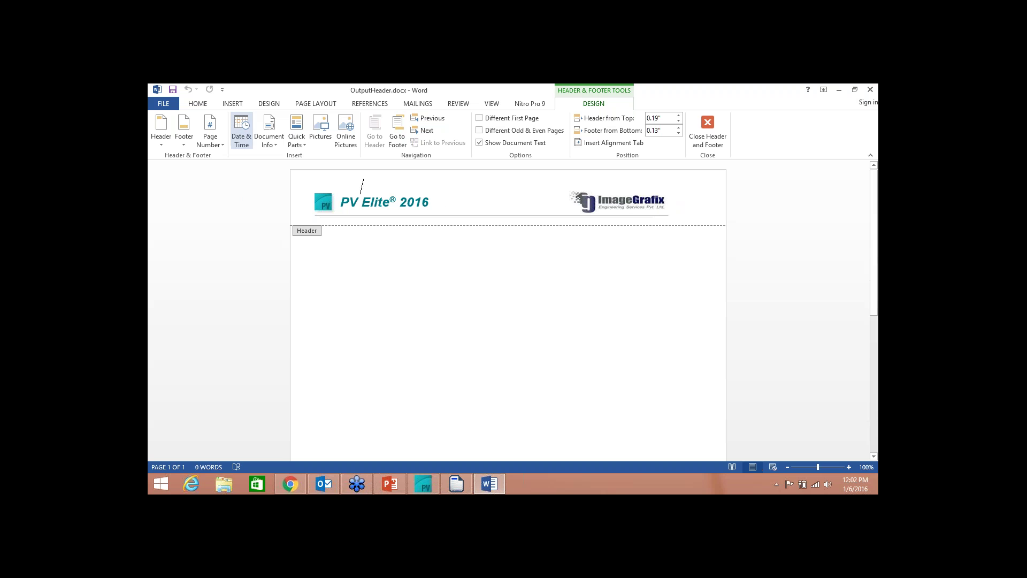
click(163, 103)
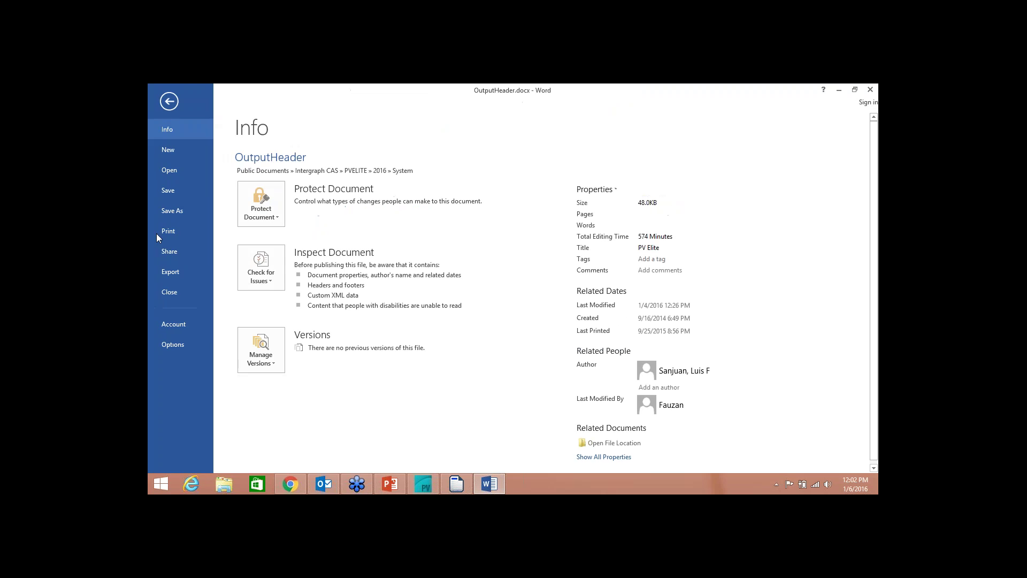
click(171, 100)
click(870, 90)
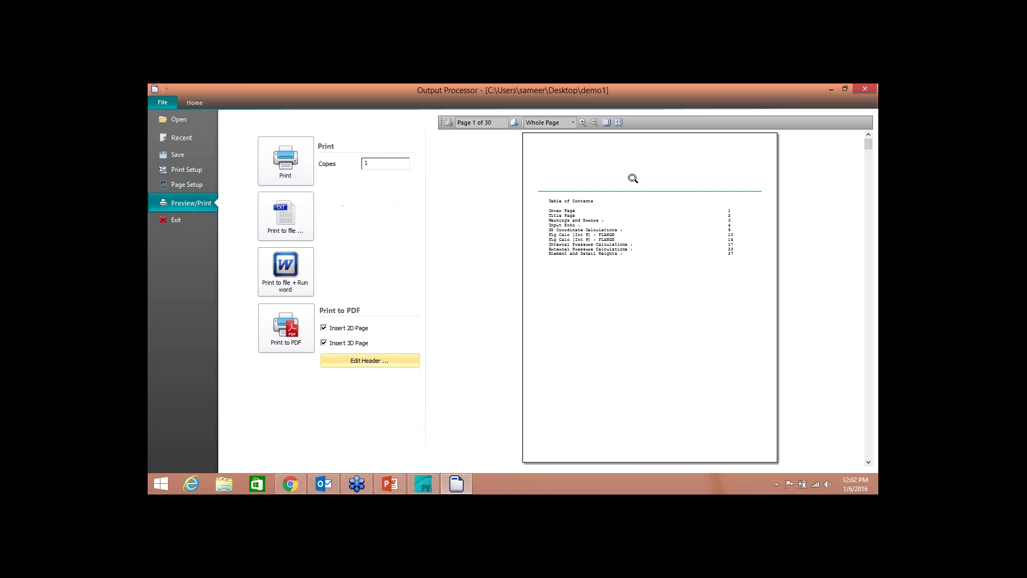
click(188, 102)
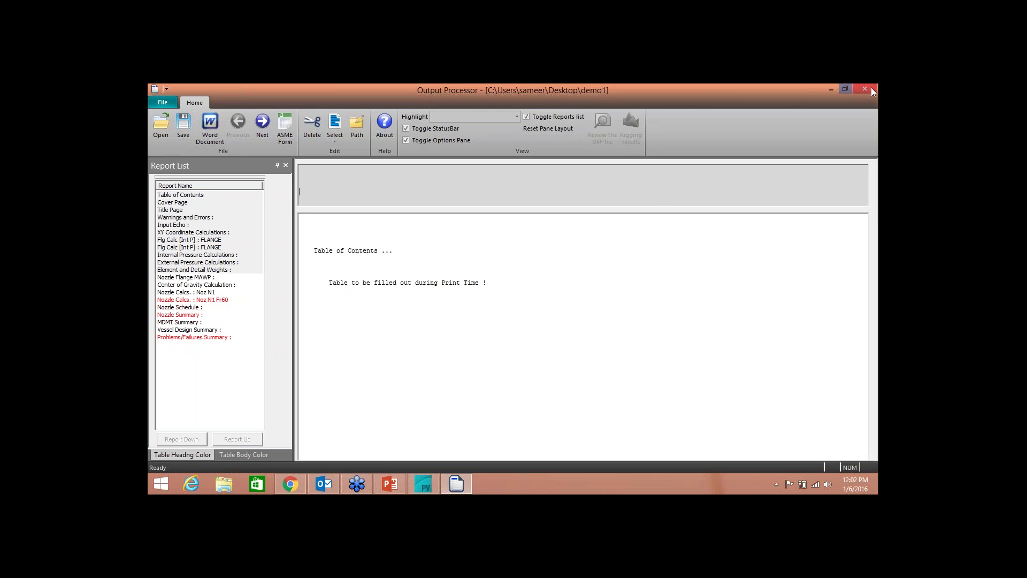